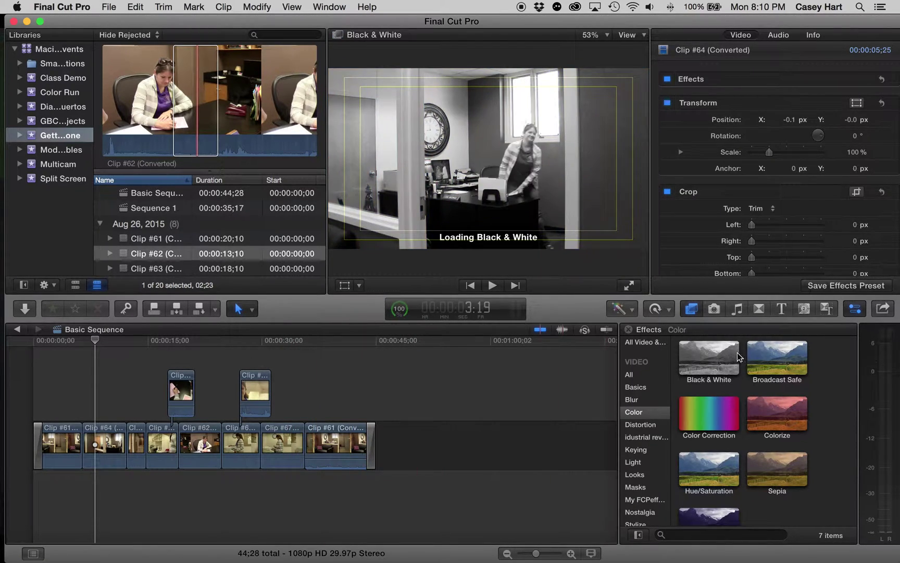
# List all video effects in the Effects browser instead of only the Color category
pyautogui.scroll(-1, 699, 362)
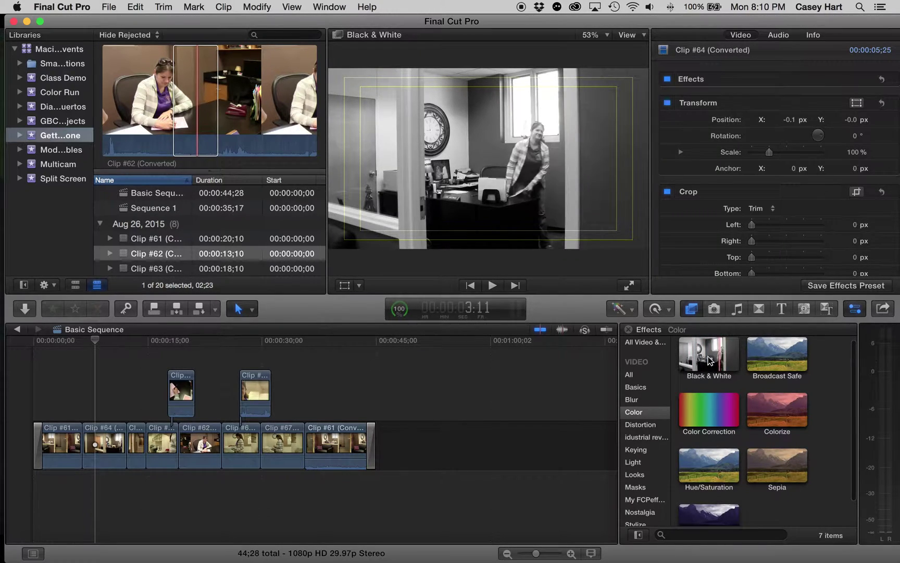
pyautogui.click(630, 375)
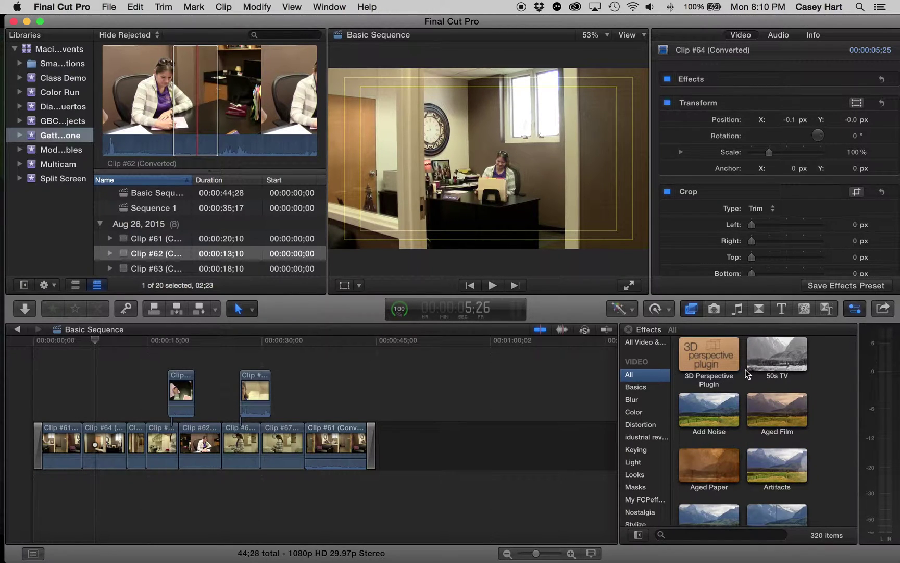
pyautogui.scroll(-5, 746, 370)
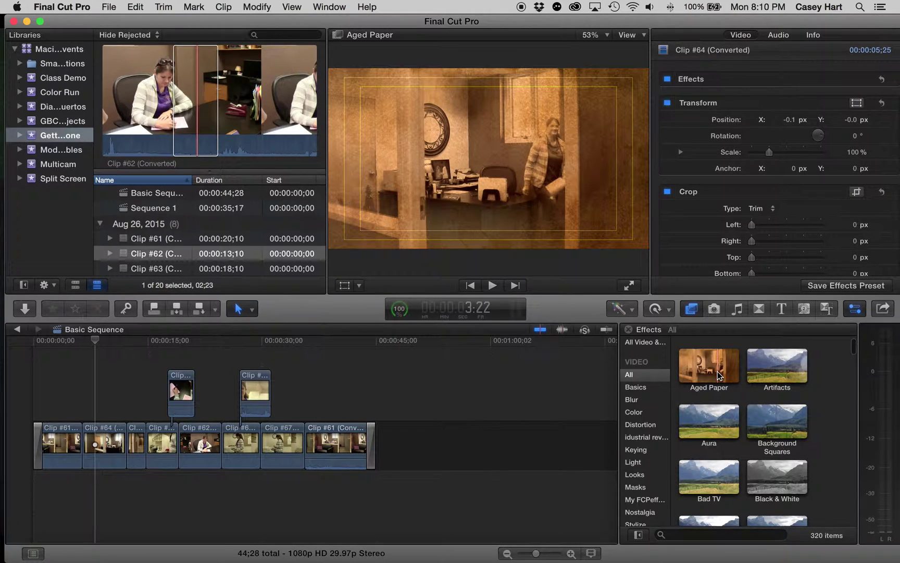
pyautogui.scroll(-8, 748, 424)
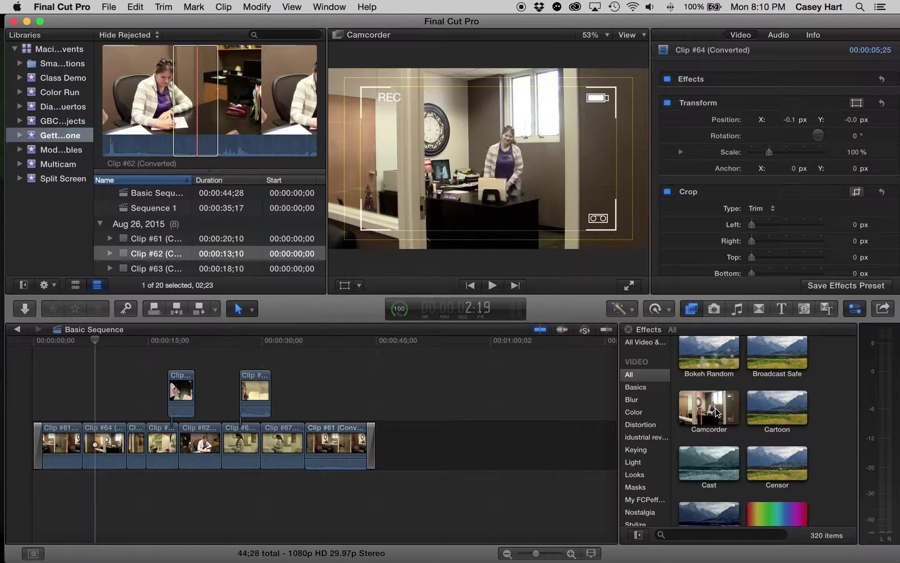
pyautogui.scroll(-1, 731, 409)
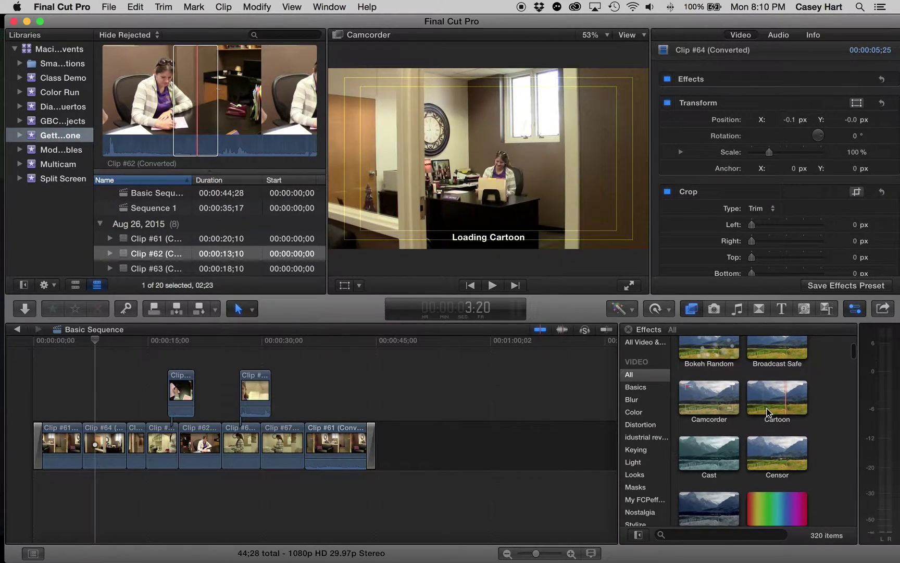
# Browse through the 320 effects from 3D Perspective Plugin and 50s TV onward, skimming thumbnails
pyautogui.scroll(-5, 779, 411)
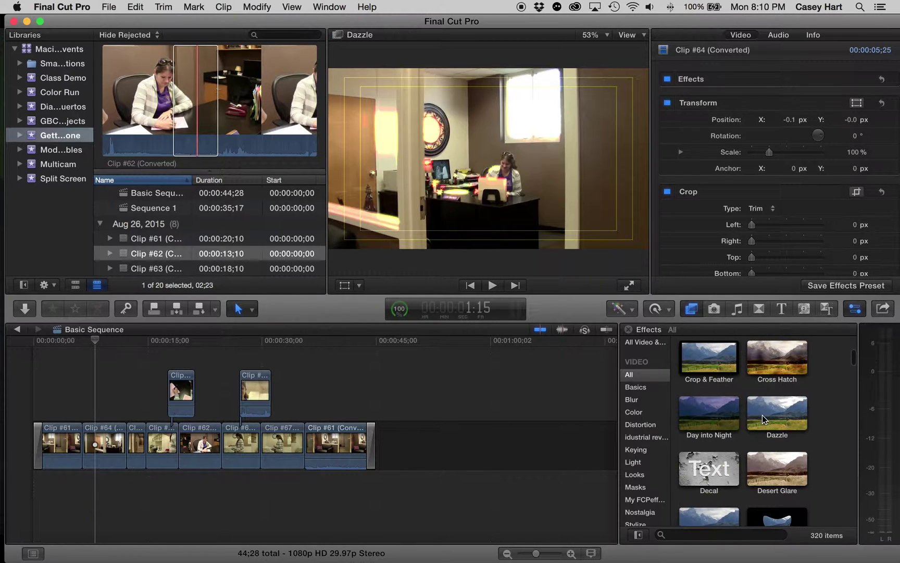
pyautogui.scroll(-3, 773, 417)
pyautogui.scroll(-10, 776, 418)
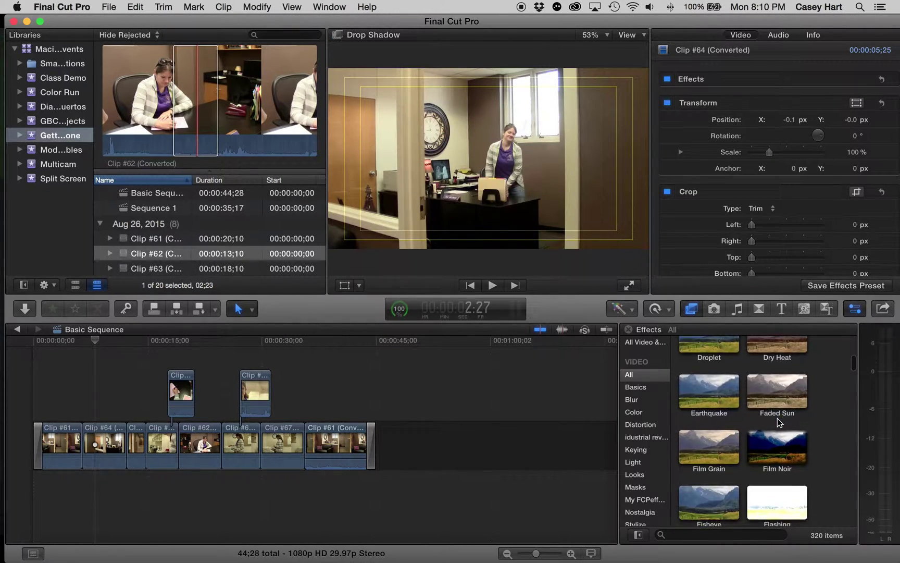
pyautogui.scroll(-8, 777, 418)
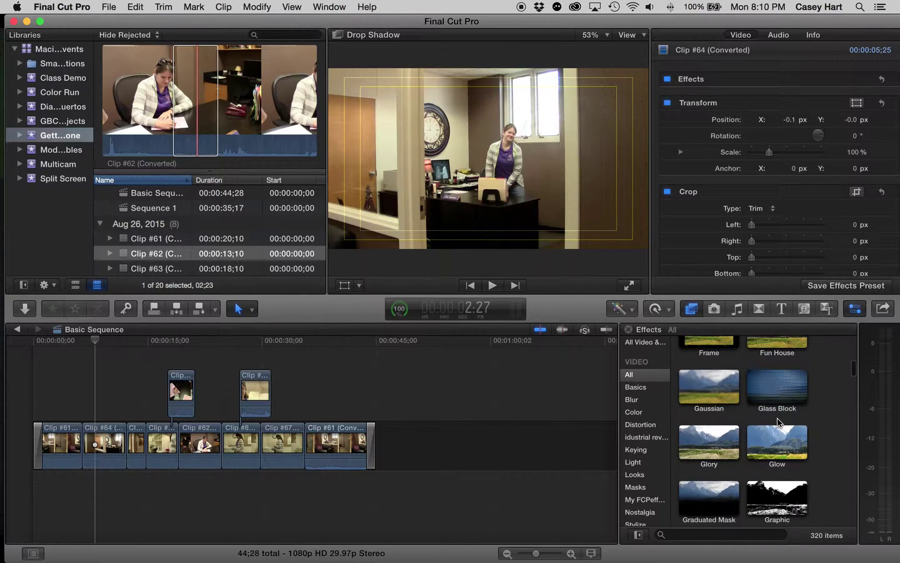
pyautogui.scroll(-8, 777, 418)
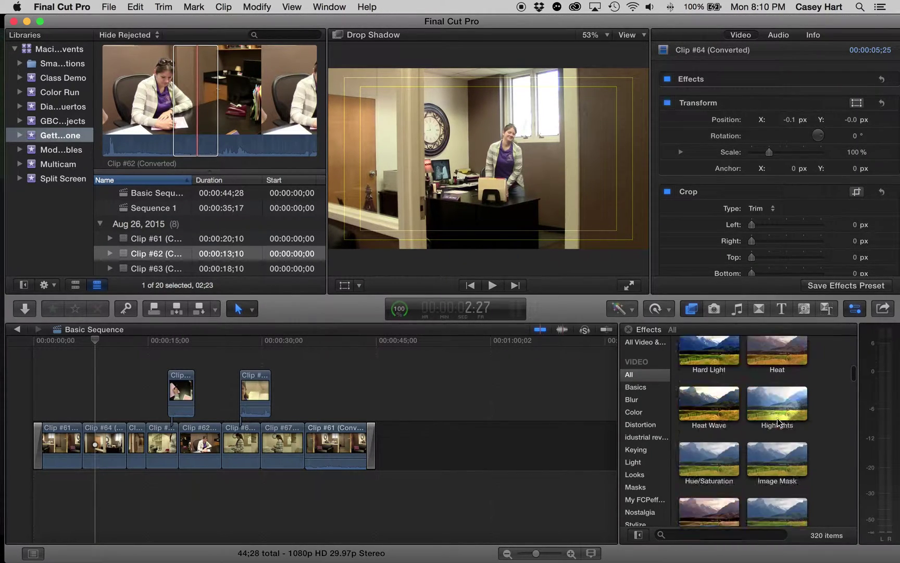
pyautogui.scroll(-8, 777, 418)
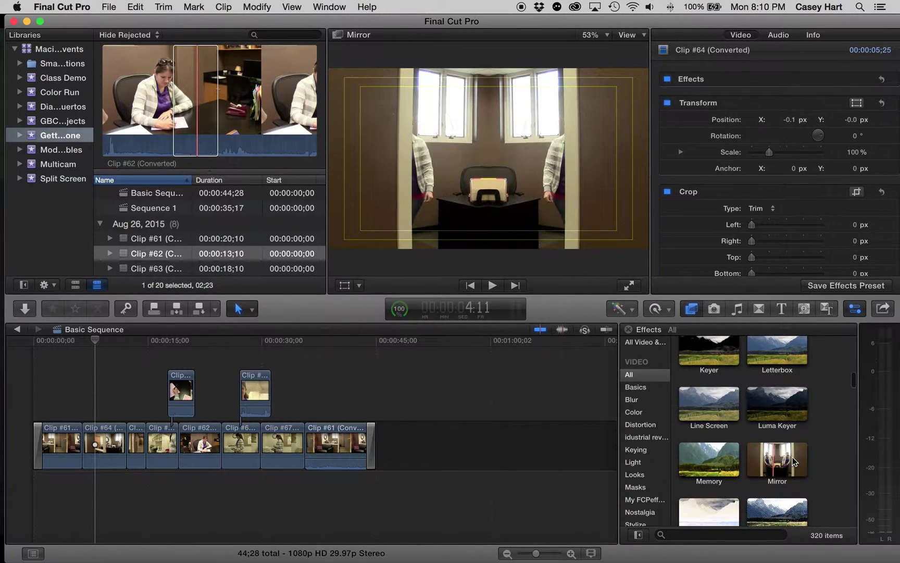
pyautogui.scroll(-5, 793, 457)
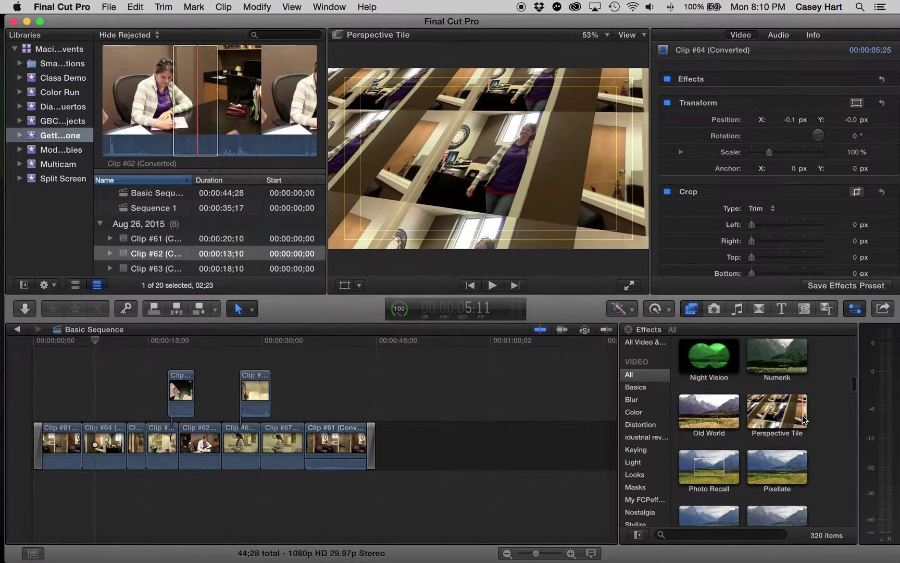
pyautogui.scroll(-1, 719, 409)
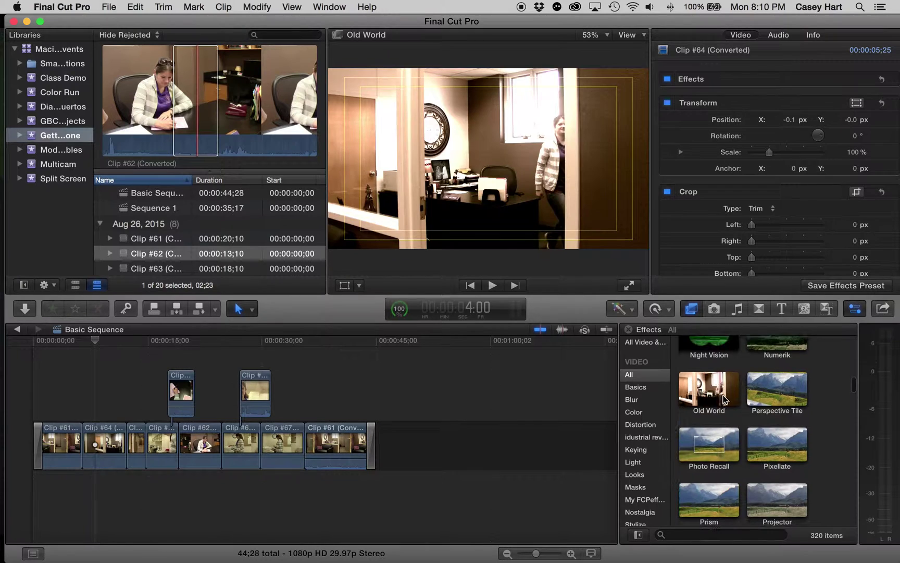
pyautogui.scroll(-5, 740, 402)
pyautogui.scroll(-7, 731, 401)
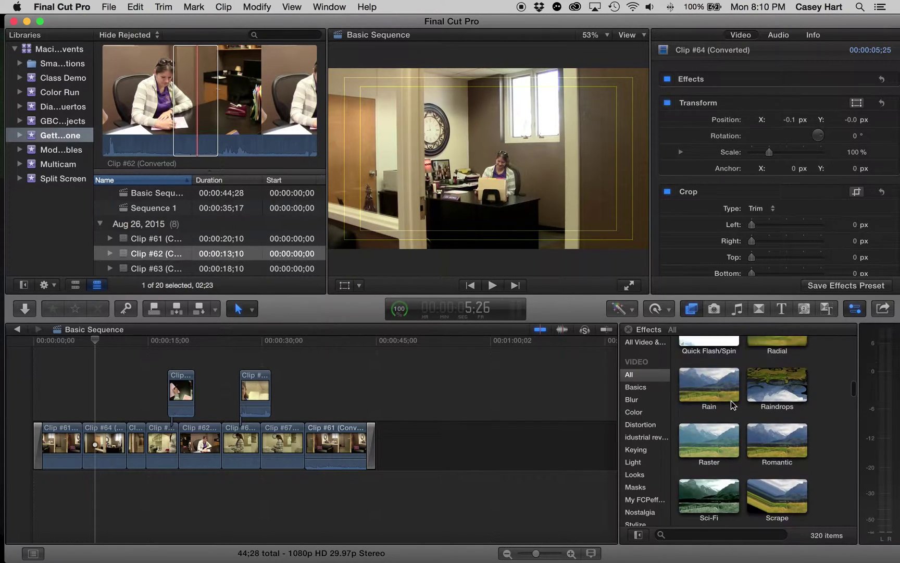
pyautogui.scroll(1, 698, 396)
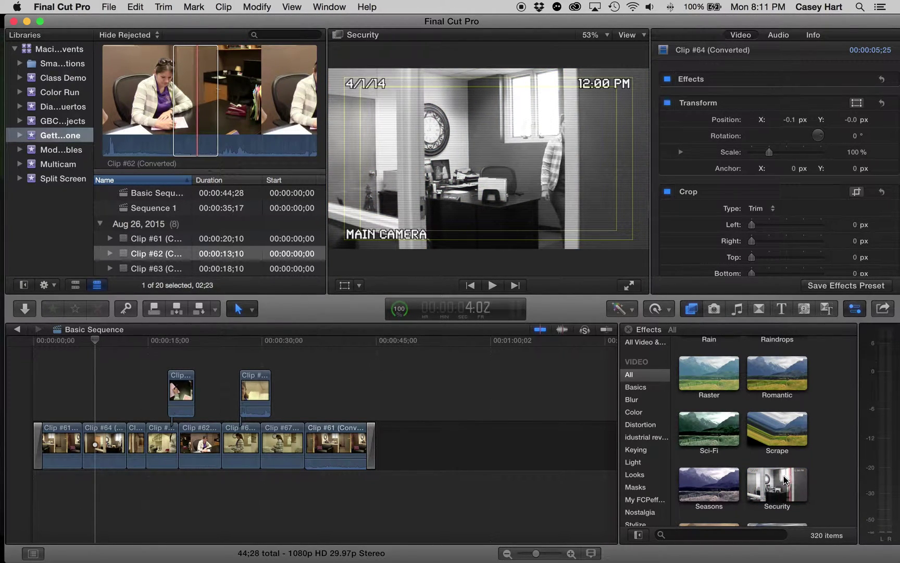
pyautogui.scroll(-3, 789, 481)
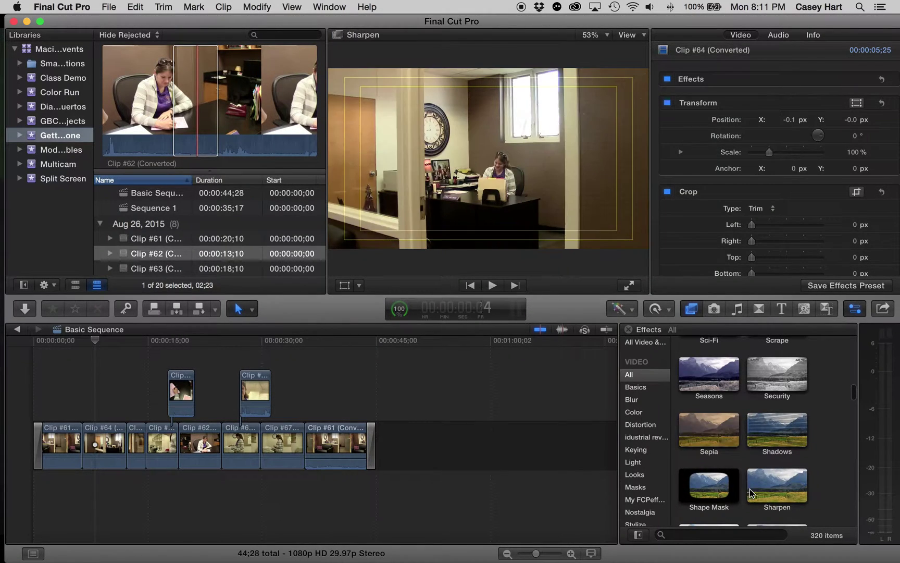
pyautogui.scroll(-3, 716, 480)
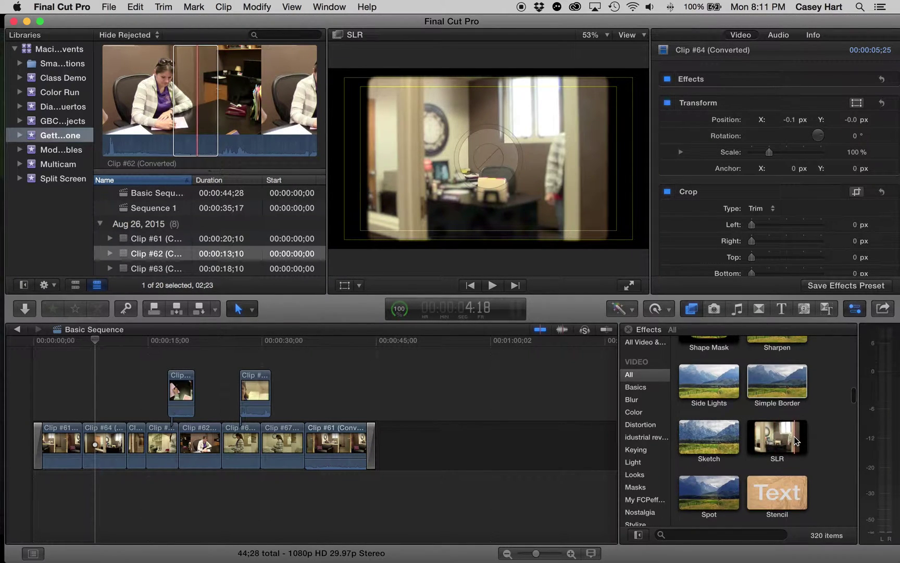
pyautogui.scroll(5, 794, 437)
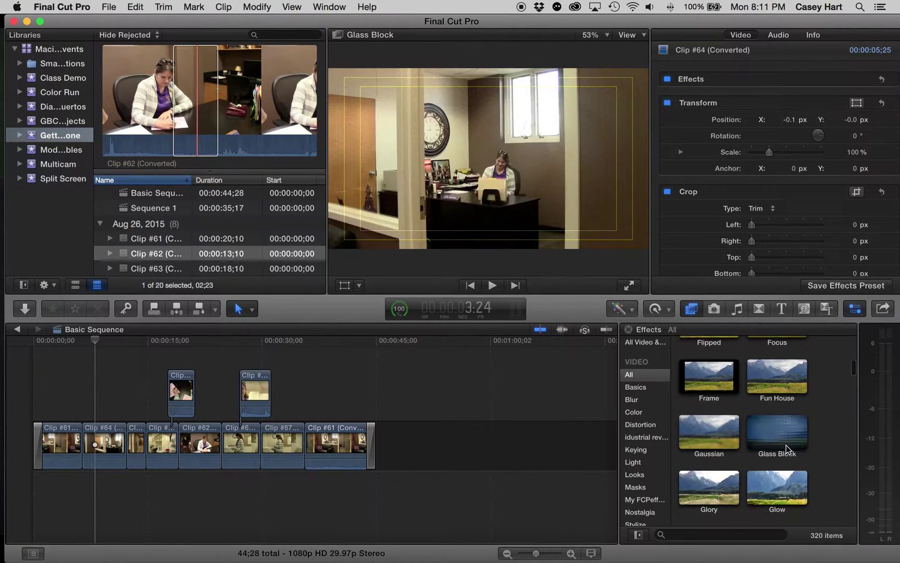
pyautogui.scroll(5, 784, 447)
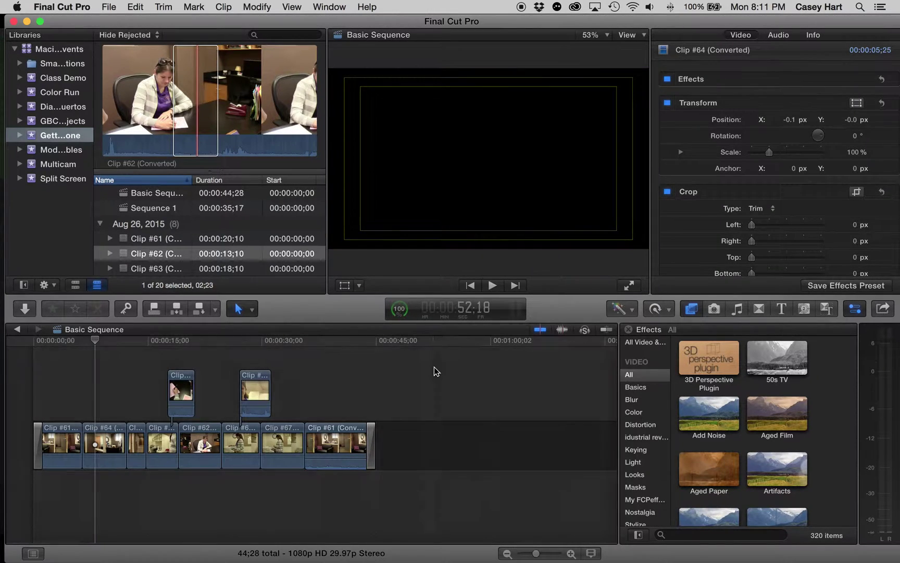
# Park the playhead near 00:00:15, on the clip of a hand filling in a pink form
pyautogui.click(187, 348)
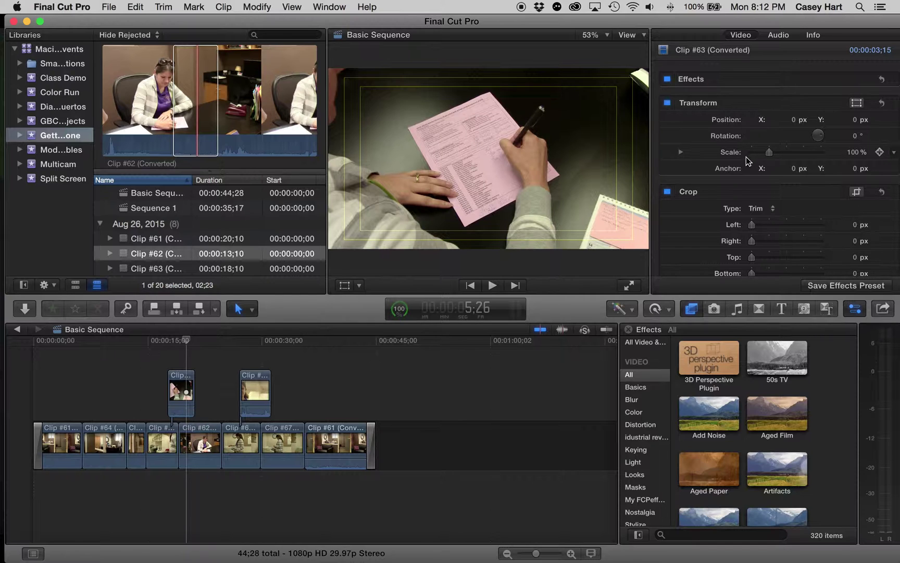
pyautogui.scroll(-10, 749, 154)
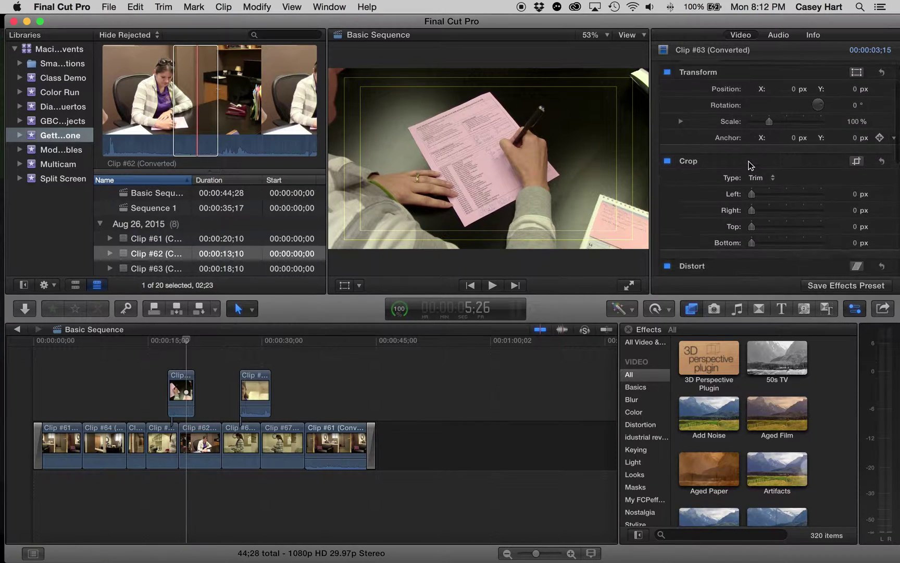
pyautogui.scroll(10, 750, 159)
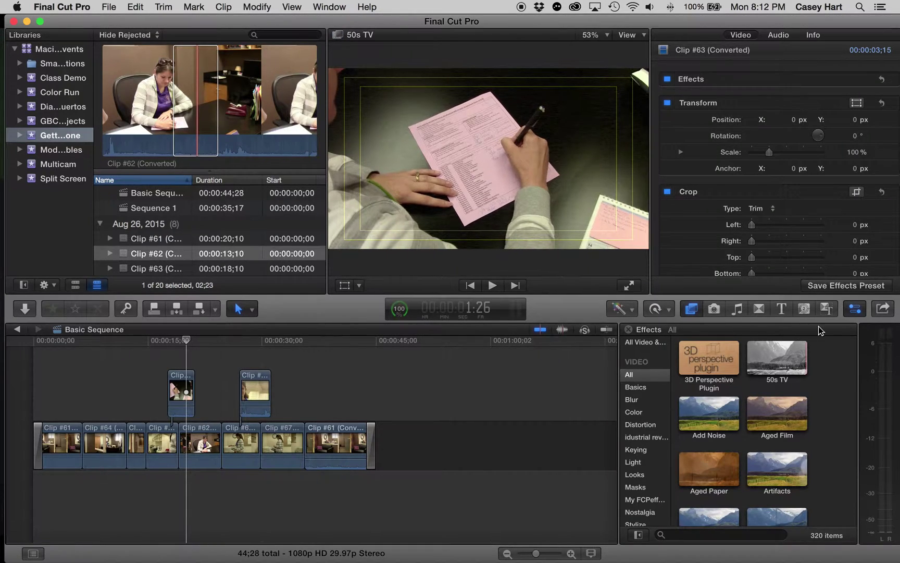
# Switch the browser to Generators, then back to the full list of 320 video effects
pyautogui.click(806, 309)
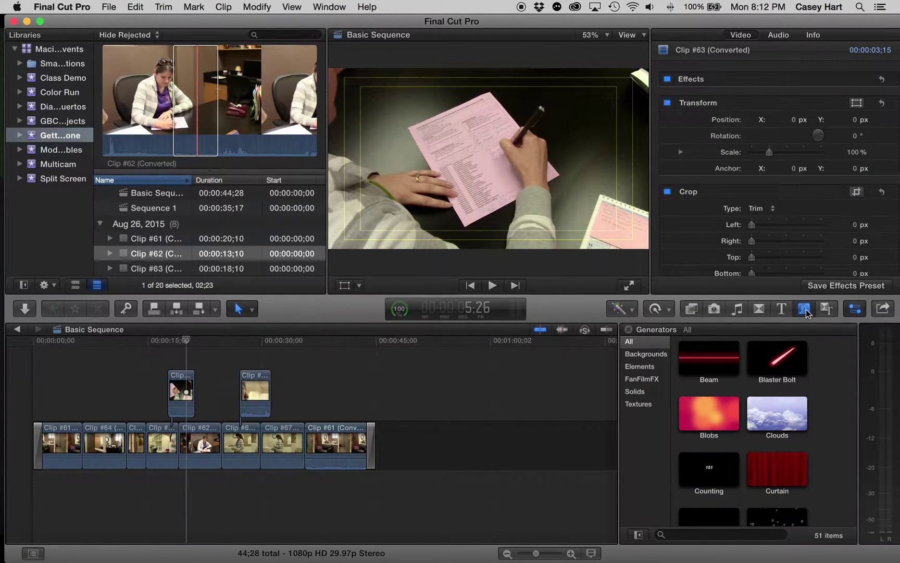
pyautogui.click(692, 312)
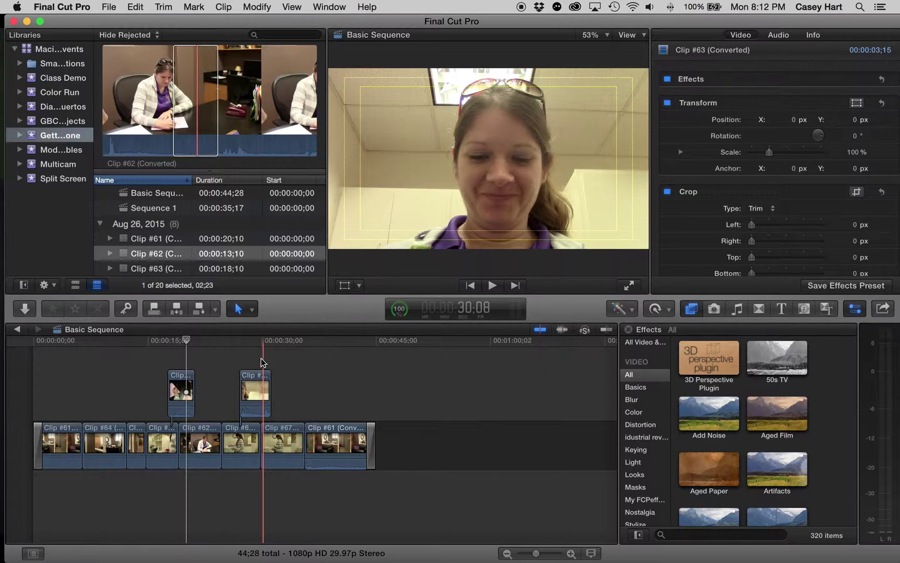
pyautogui.hscroll(1, 261, 356)
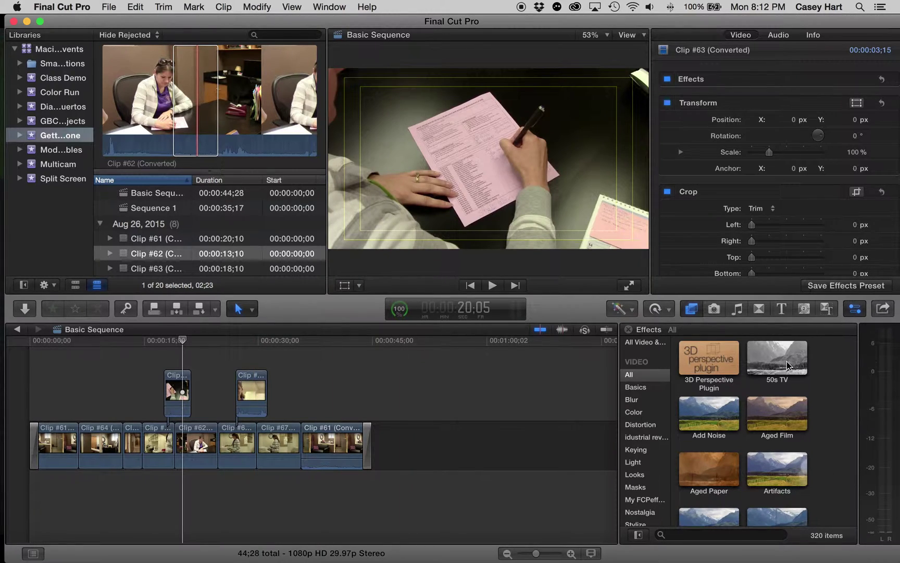
pyautogui.scroll(-10, 773, 381)
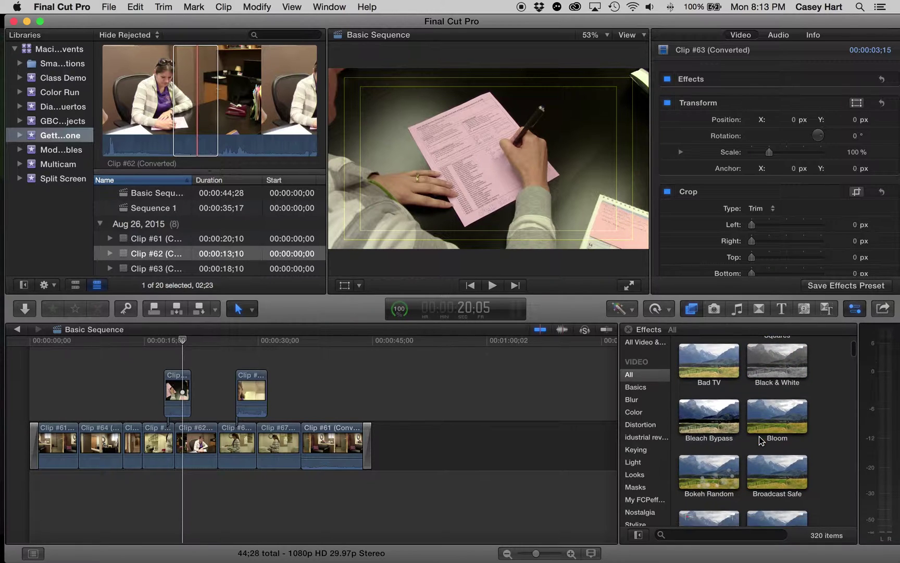
pyautogui.scroll(10, 760, 436)
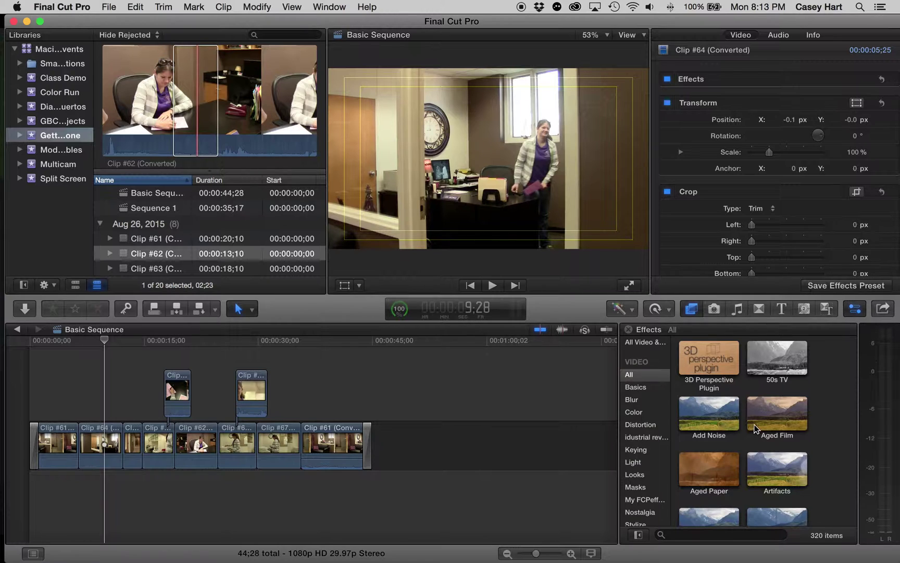
pyautogui.scroll(-5, 751, 425)
pyautogui.scroll(-10, 752, 428)
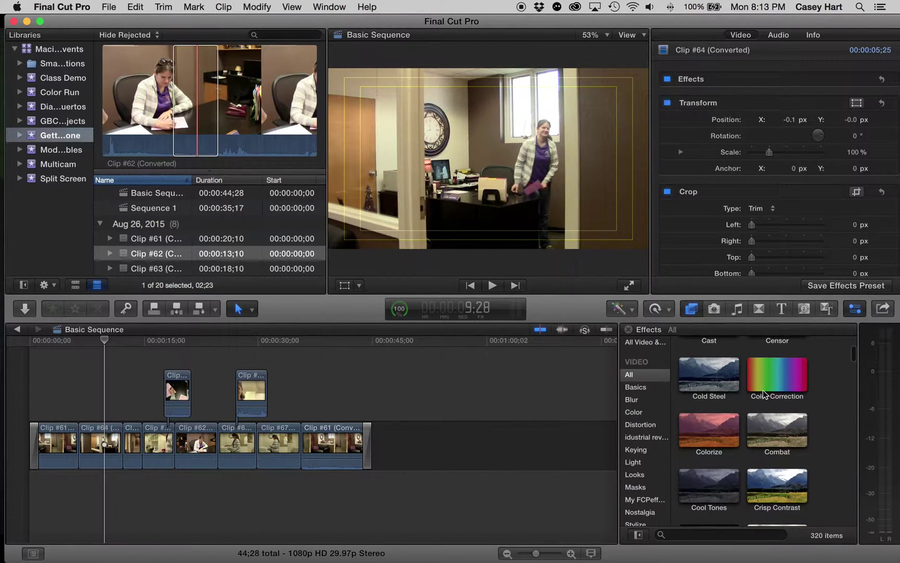
pyautogui.click(774, 373)
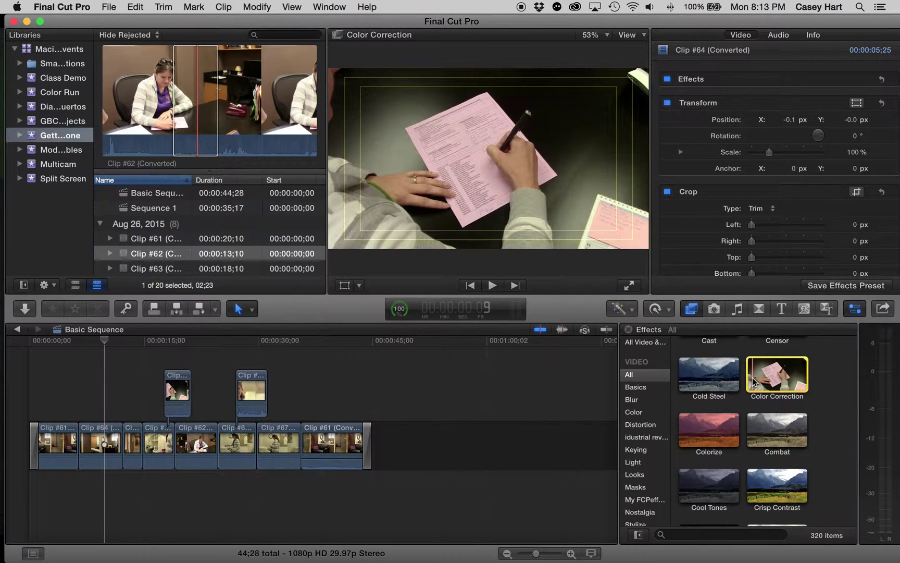
pyautogui.scroll(1, 753, 382)
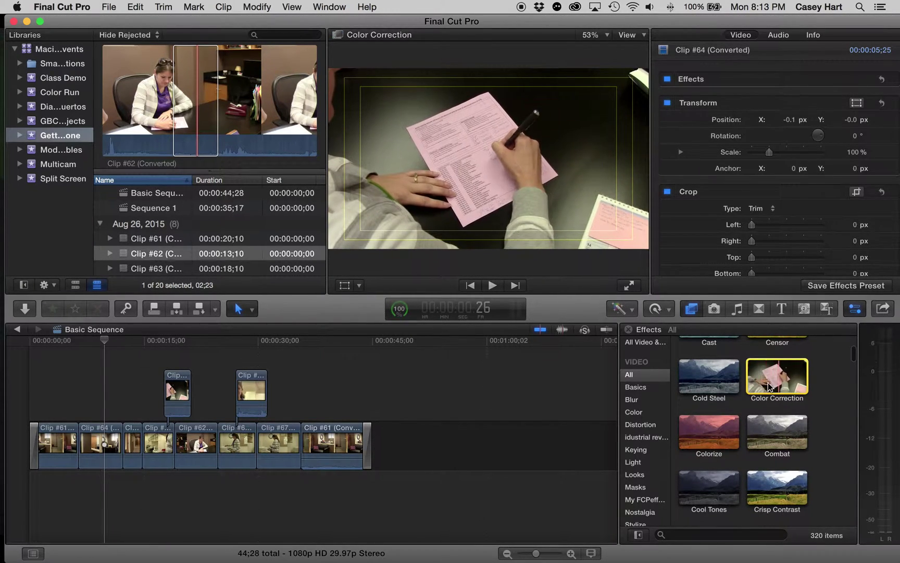
pyautogui.scroll(-1, 774, 379)
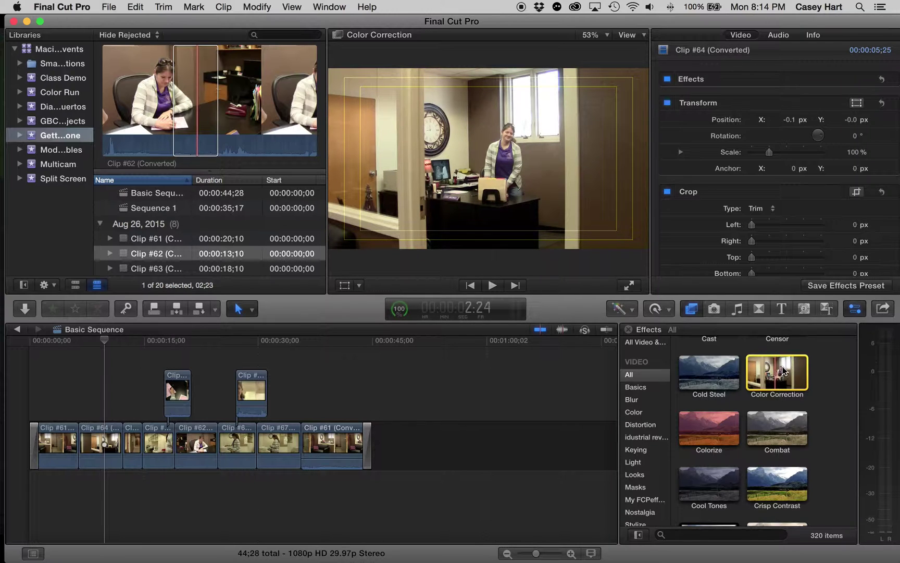
pyautogui.scroll(10, 729, 392)
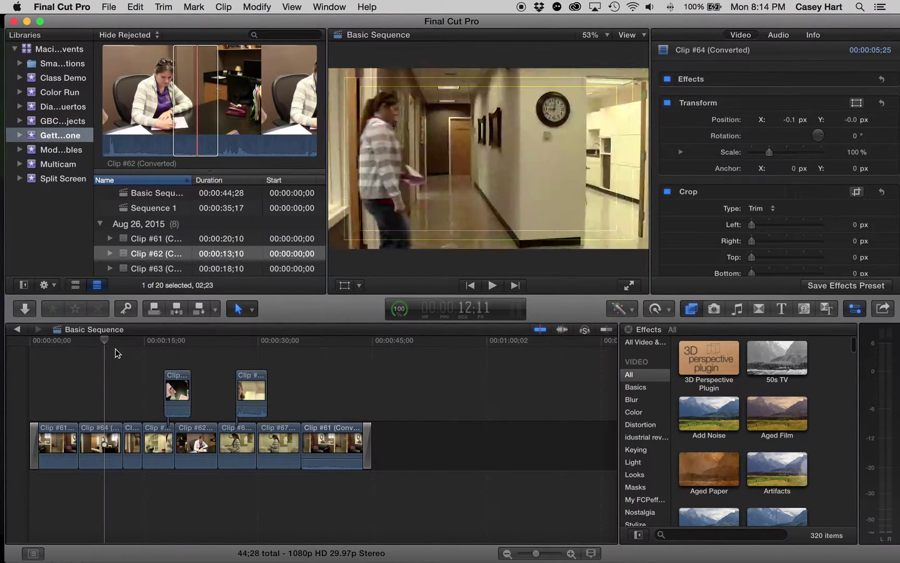
pyautogui.click(99, 343)
# Apply the Aged Film effect to Clip #64 and scrub the office shot to check it
pyautogui.moveTo(99, 343)
pyautogui.mouseDown()
pyautogui.moveTo(77, 348)
pyautogui.moveTo(100, 347)
pyautogui.mouseUp()
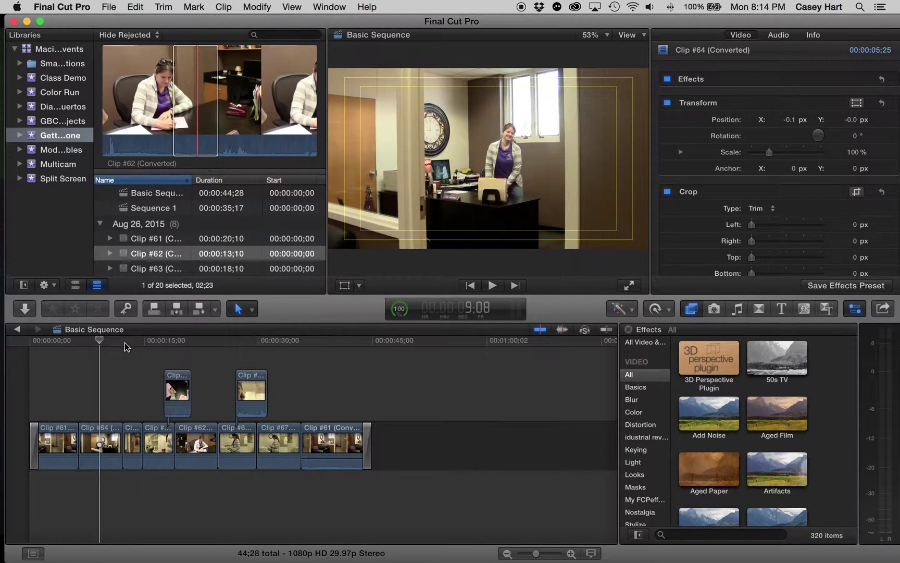
pyautogui.moveTo(778, 417); pyautogui.dragTo(512, 397)
pyautogui.moveTo(191, 409); pyautogui.dragTo(101, 457)
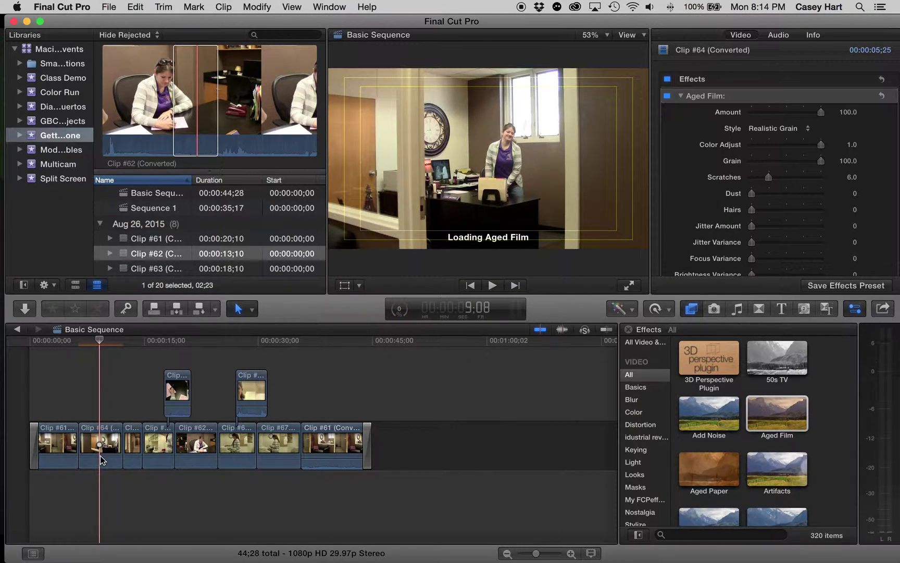
pyautogui.hscroll(-1, 102, 374)
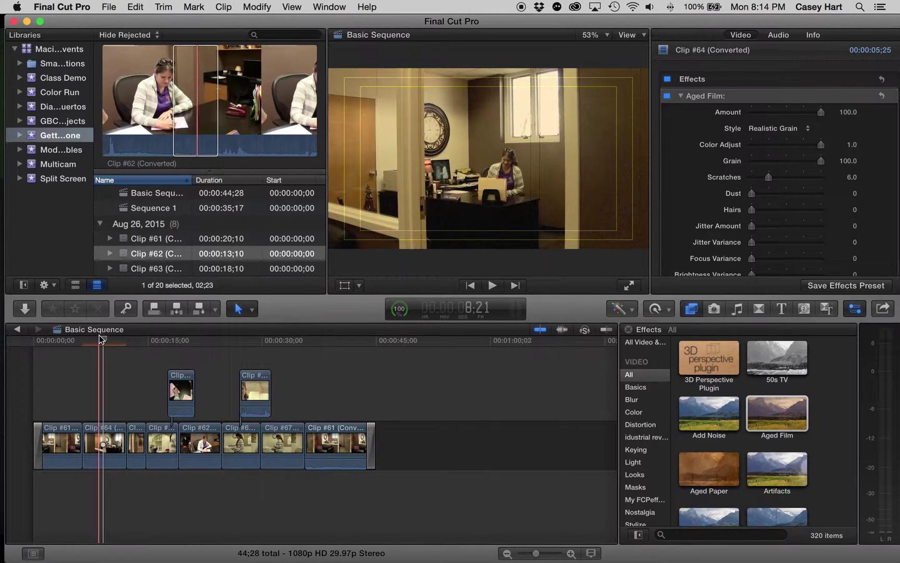
pyautogui.moveTo(99, 340)
pyautogui.mouseDown()
pyautogui.moveTo(91, 341)
pyautogui.moveTo(108, 342)
pyautogui.moveTo(76, 334)
pyautogui.moveTo(102, 341)
pyautogui.mouseUp()
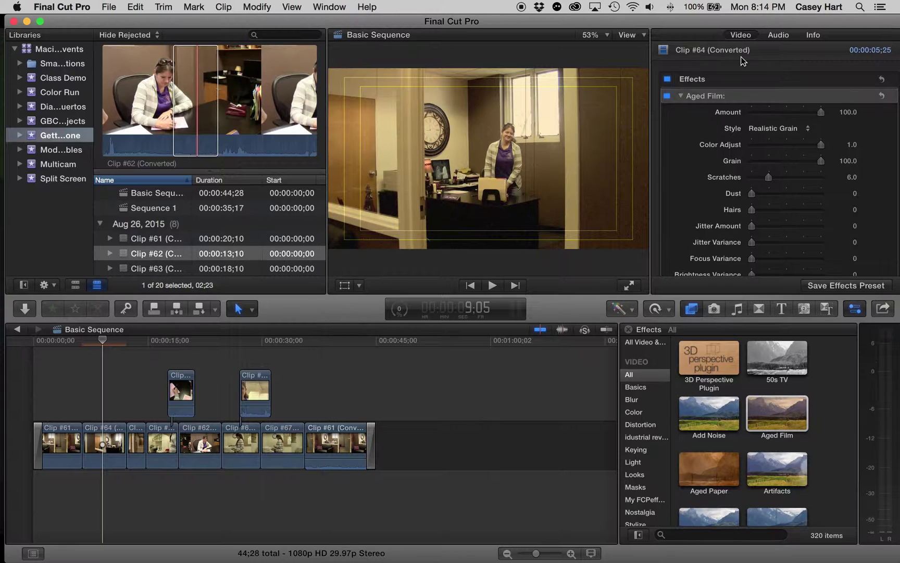
# Browse the 15 audio Levels effects such as Gain and Limiter, then list all video effects again
pyautogui.scroll(-8, 633, 386)
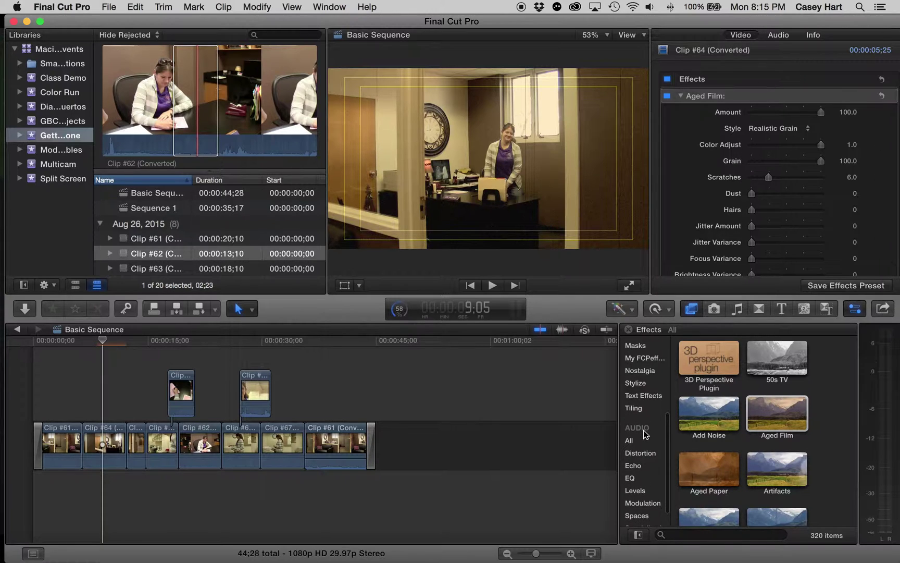
pyautogui.scroll(-1, 646, 434)
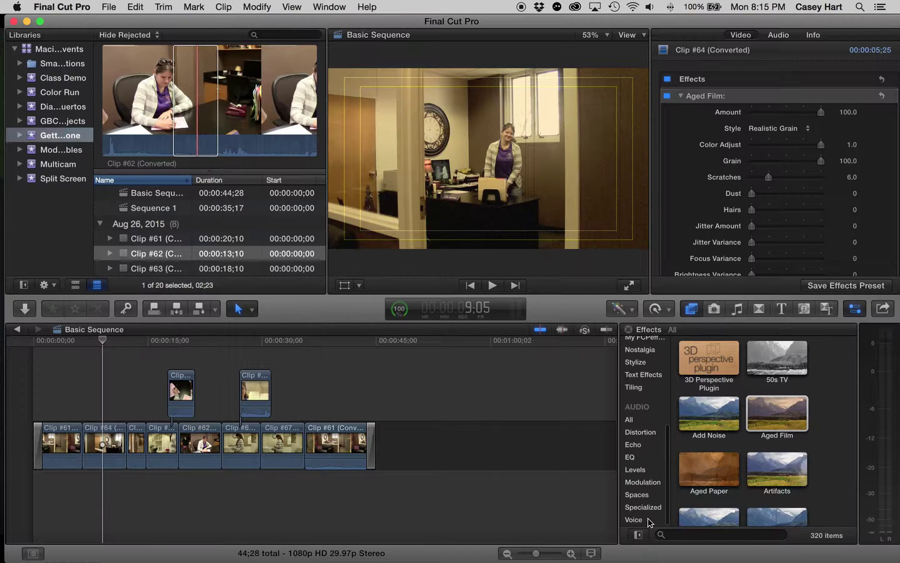
pyautogui.scroll(1, 640, 483)
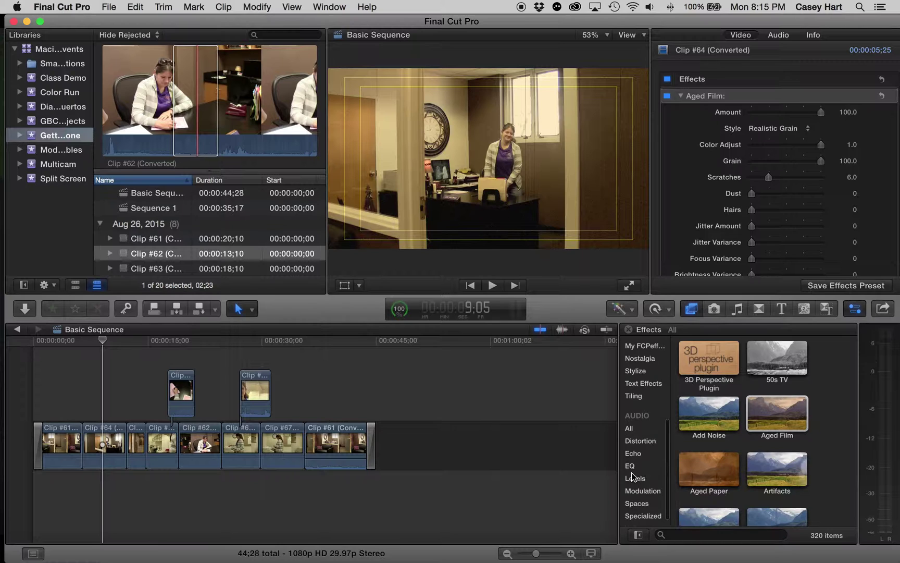
pyautogui.click(658, 477)
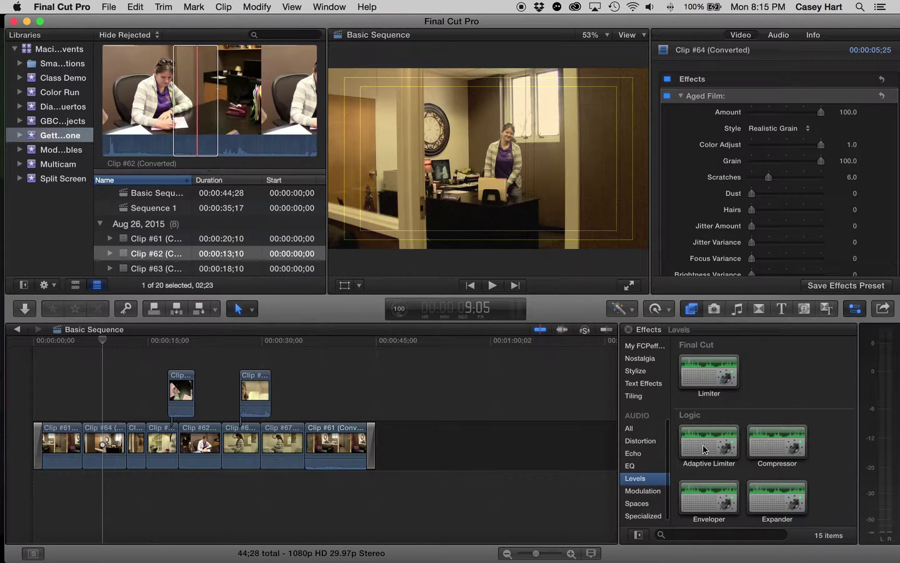
pyautogui.scroll(-3, 745, 412)
pyautogui.scroll(-3, 784, 424)
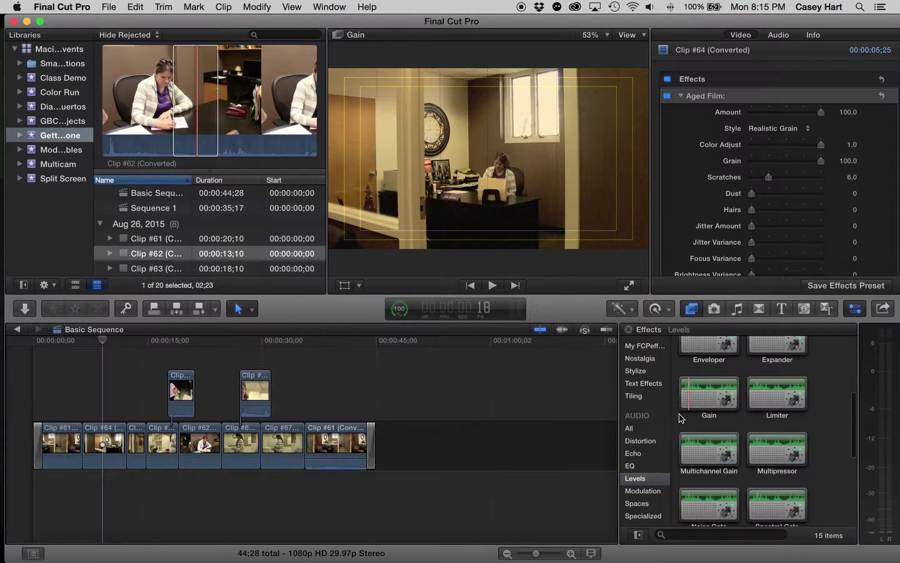
pyautogui.scroll(10, 639, 417)
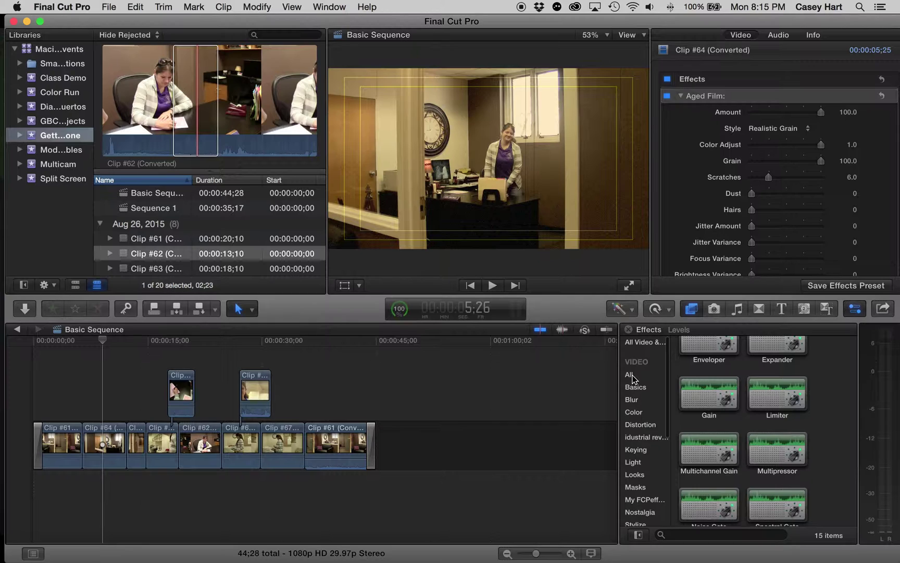
pyautogui.click(630, 376)
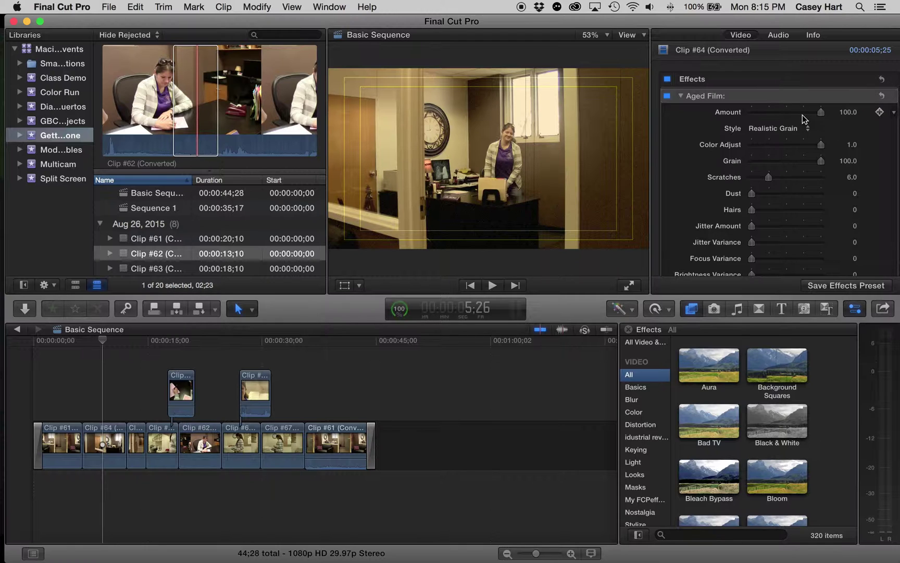
# Test Aged Film's strength, then raise Scratches to 19.0 and set Dust and Hairs to 5.0
pyautogui.moveTo(806, 116); pyautogui.dragTo(840, 117)
pyautogui.scroll(-3, 818, 135)
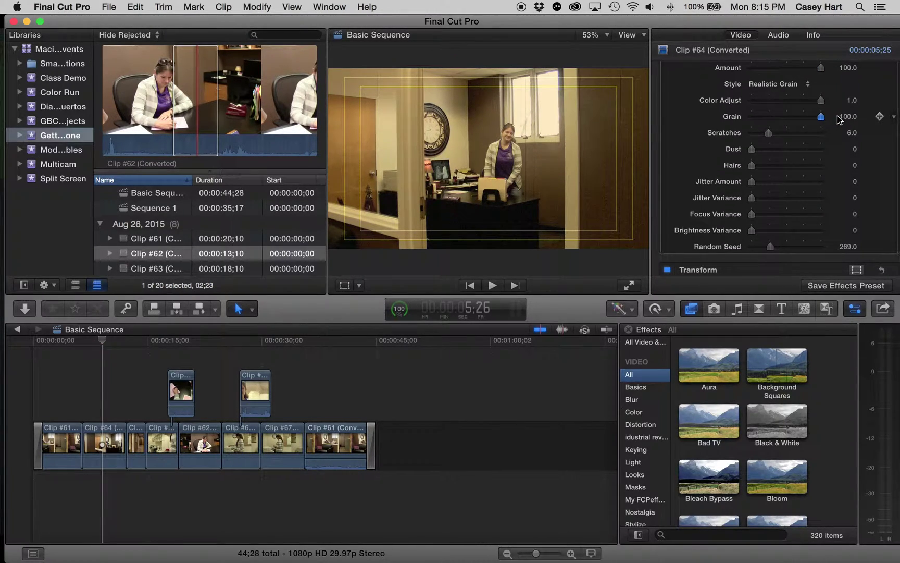
pyautogui.moveTo(780, 137); pyautogui.dragTo(806, 135)
pyautogui.moveTo(753, 150); pyautogui.dragTo(781, 161)
pyautogui.scroll(-1, 800, 152)
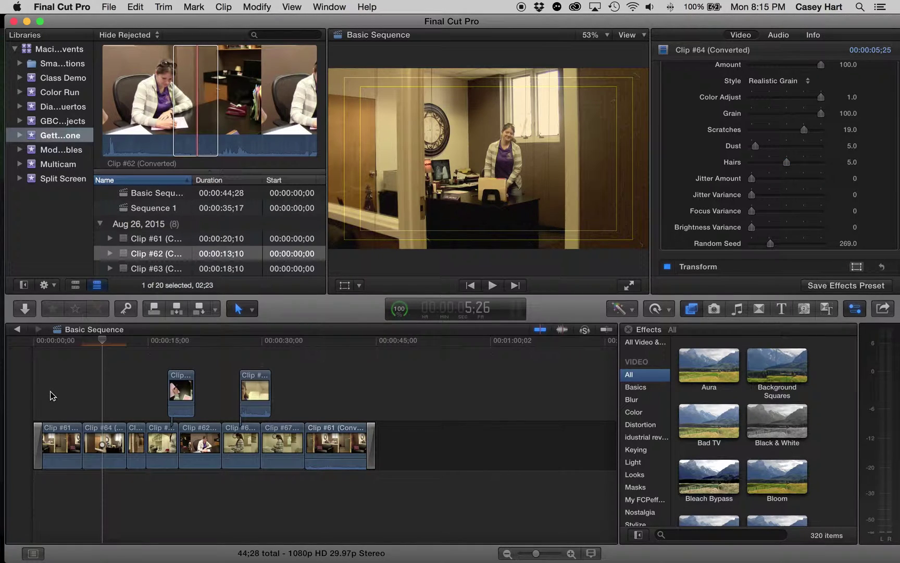
pyautogui.click(84, 343)
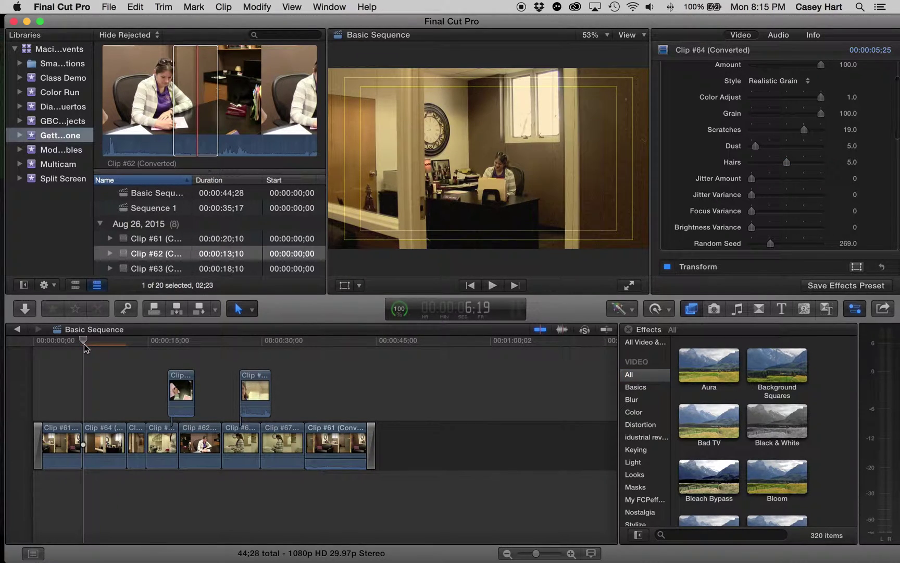
# Play back the aged office shot to review it, then park the playhead near 9 seconds
pyautogui.press('space')
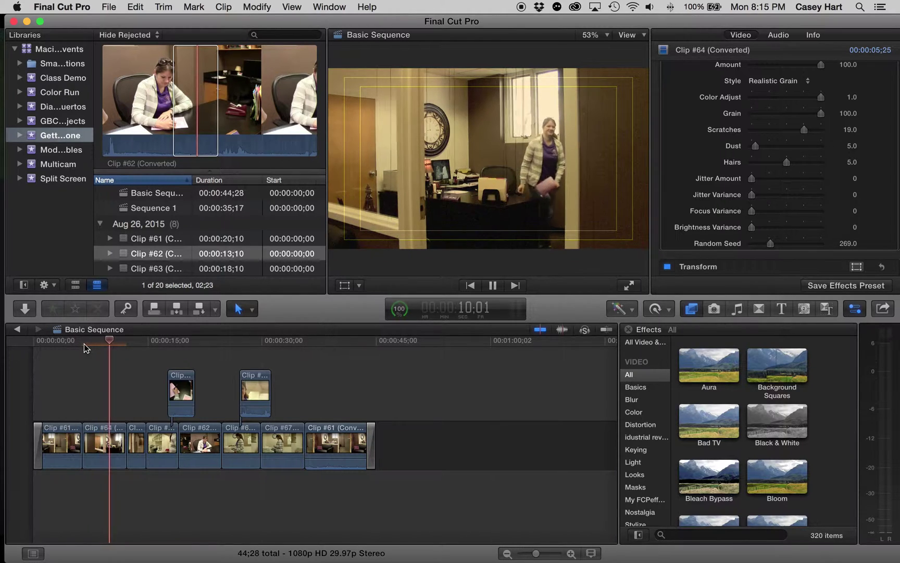
pyautogui.press('space')
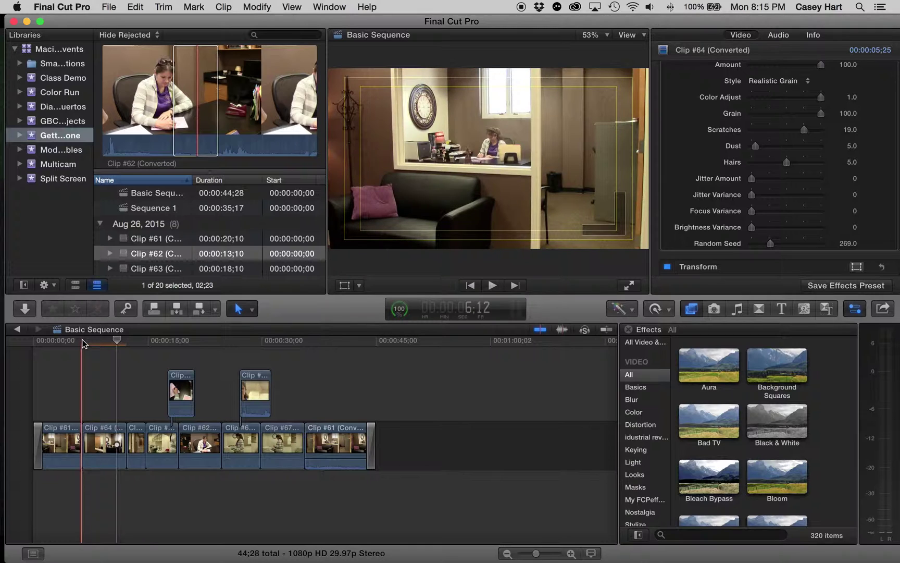
pyautogui.click(99, 343)
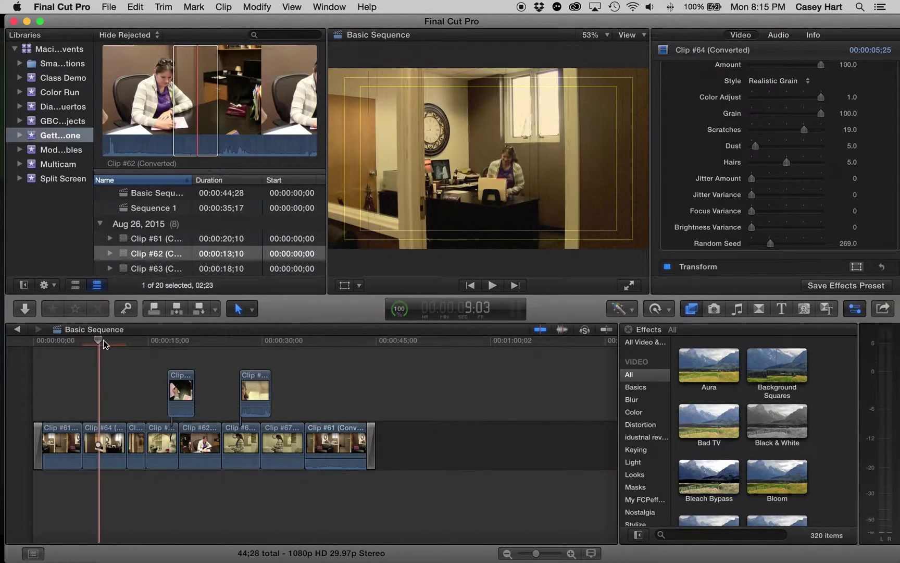
pyautogui.scroll(4, 712, 218)
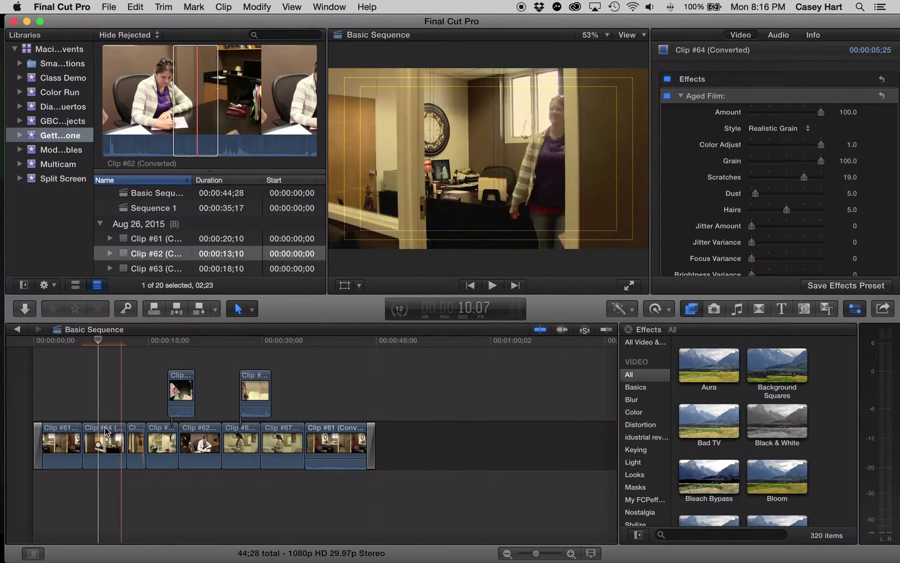
pyautogui.click(103, 344)
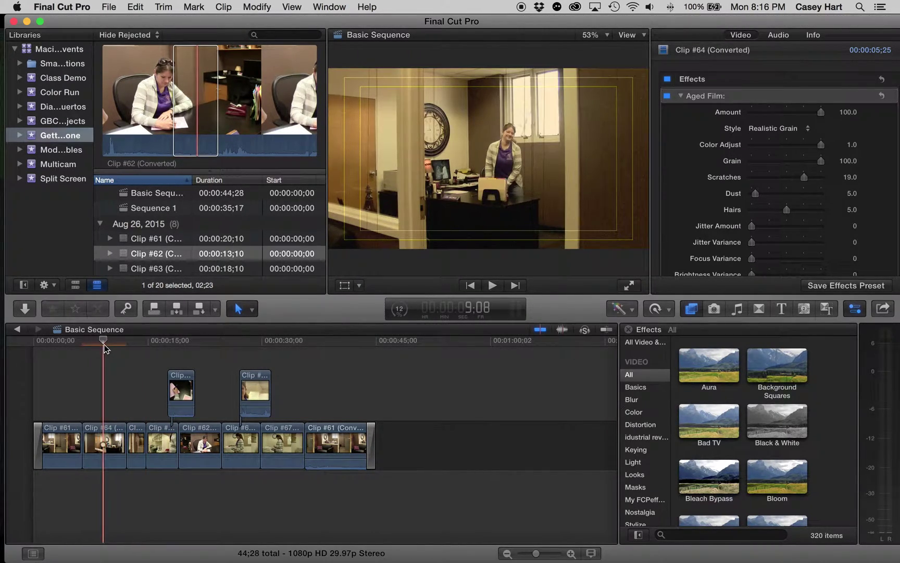
# Select Clip #64 to copy it, then select every other clip in Basic Sequence
pyautogui.click(99, 434)
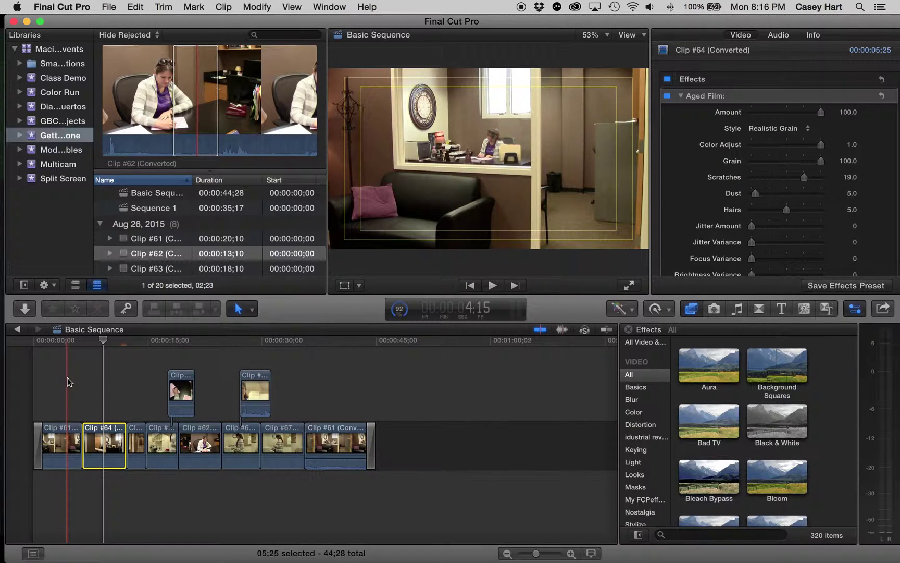
pyautogui.press('super+a')
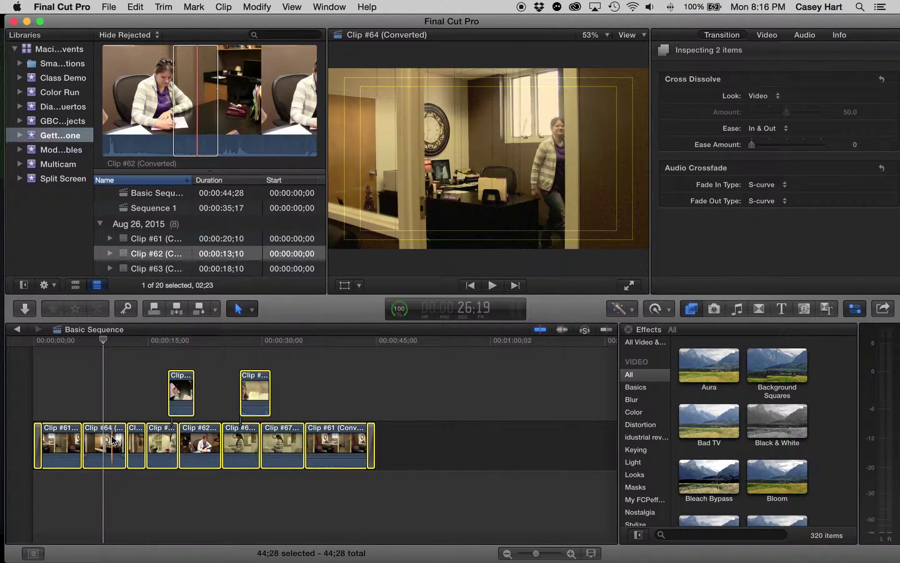
pyautogui.keyDown('super'); pyautogui.click(112, 441); pyautogui.keyUp('super')
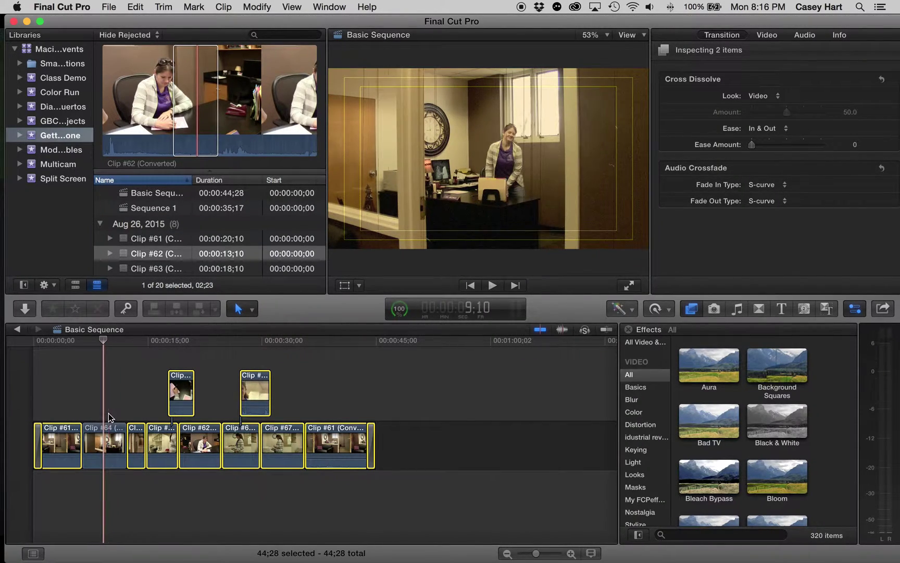
# Paste only Clip #64's Aged Film effect onto the 11 selected clips with Paste Attributes
pyautogui.click(137, 6)
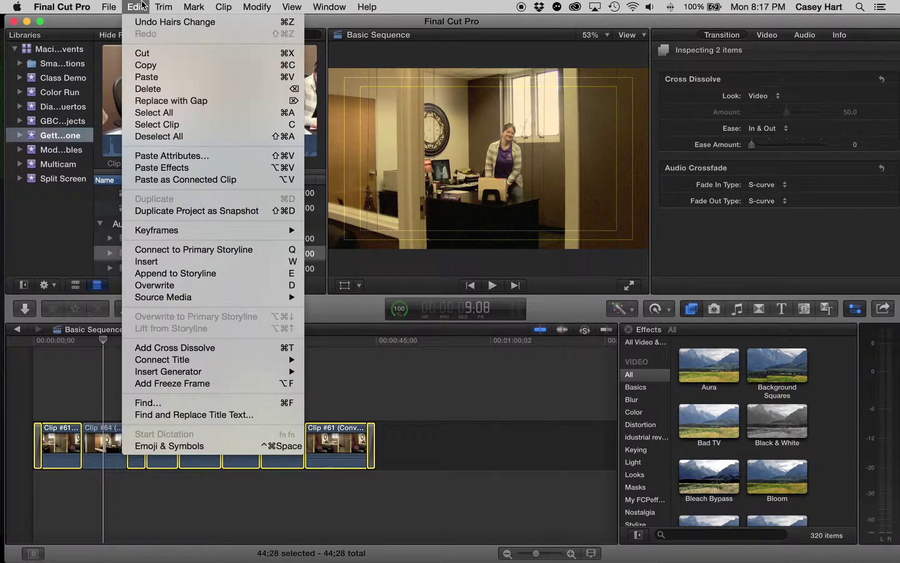
pyautogui.click(172, 157)
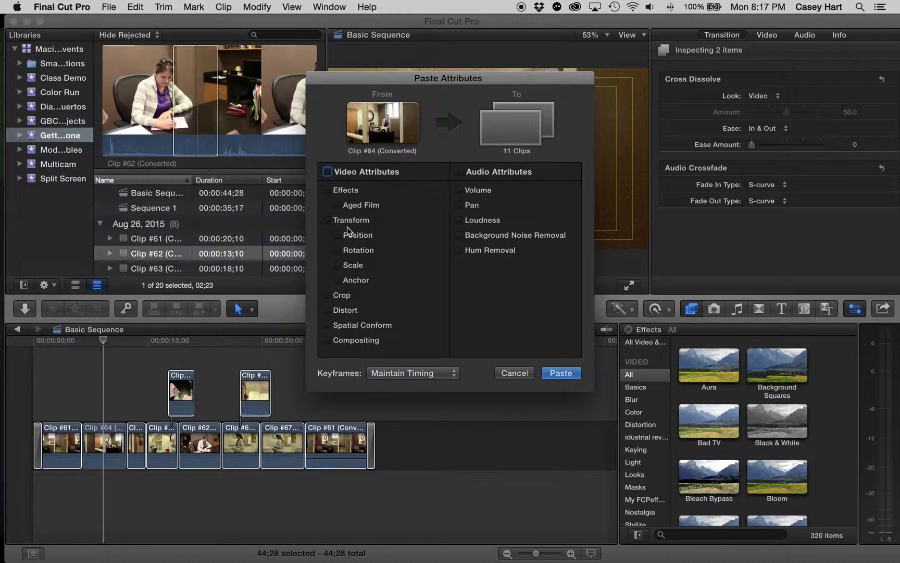
pyautogui.scroll(1, 347, 227)
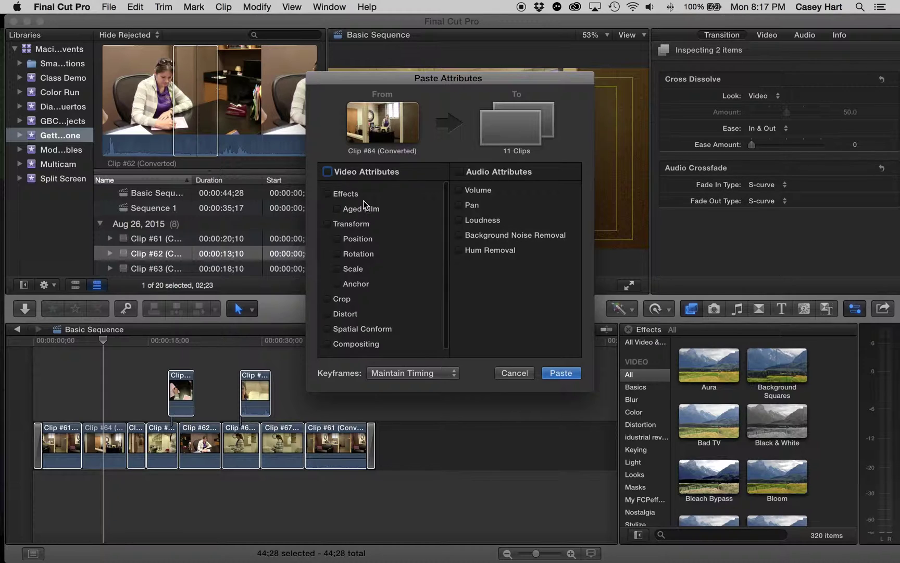
pyautogui.click(337, 207)
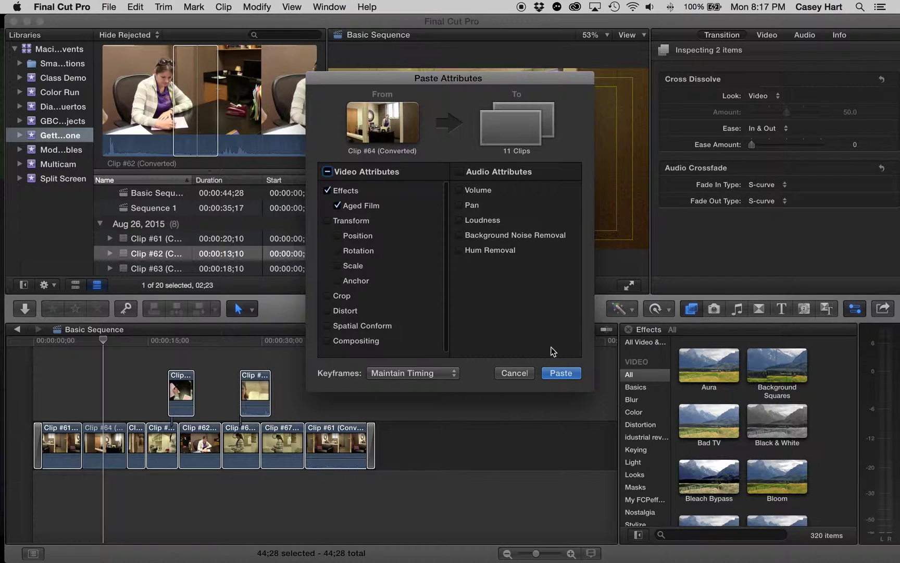
pyautogui.click(559, 373)
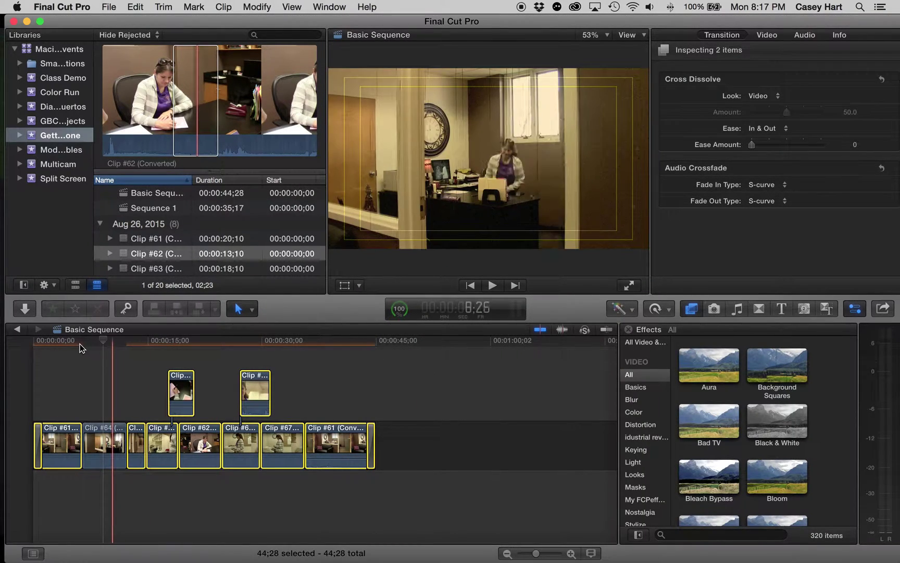
# Scrub the sequence to confirm the aged look, then select connected Clip #63 to verify it
pyautogui.moveTo(73, 342); pyautogui.dragTo(200, 345)
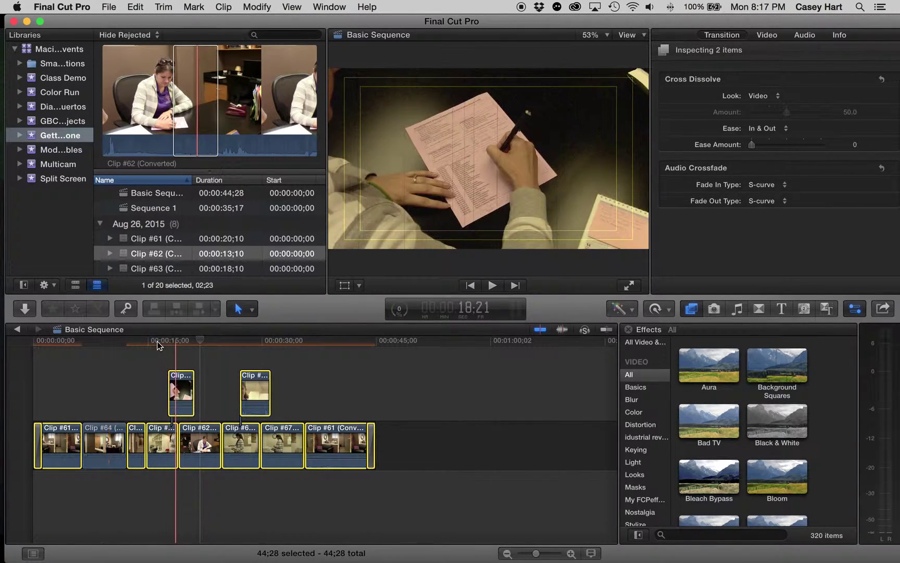
pyautogui.moveTo(193, 343); pyautogui.dragTo(368, 357)
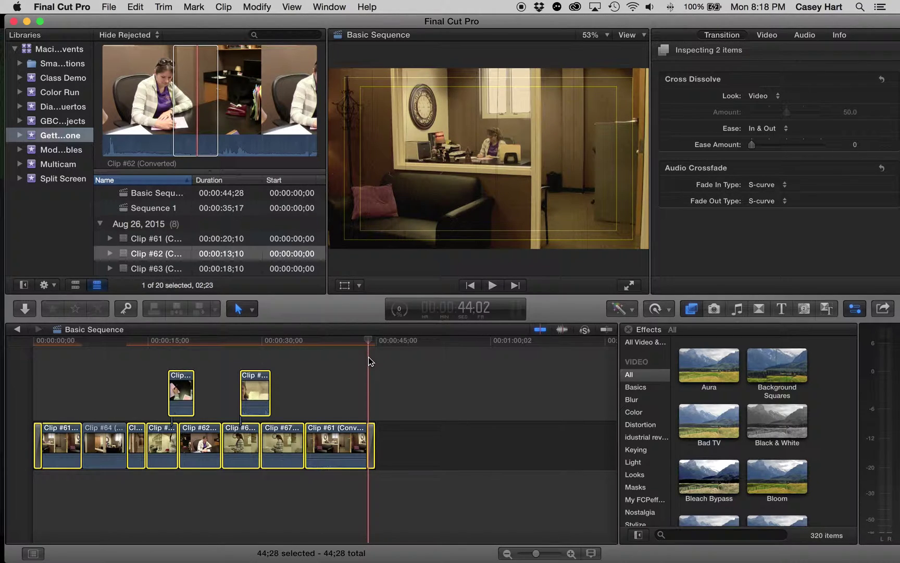
pyautogui.click(79, 341)
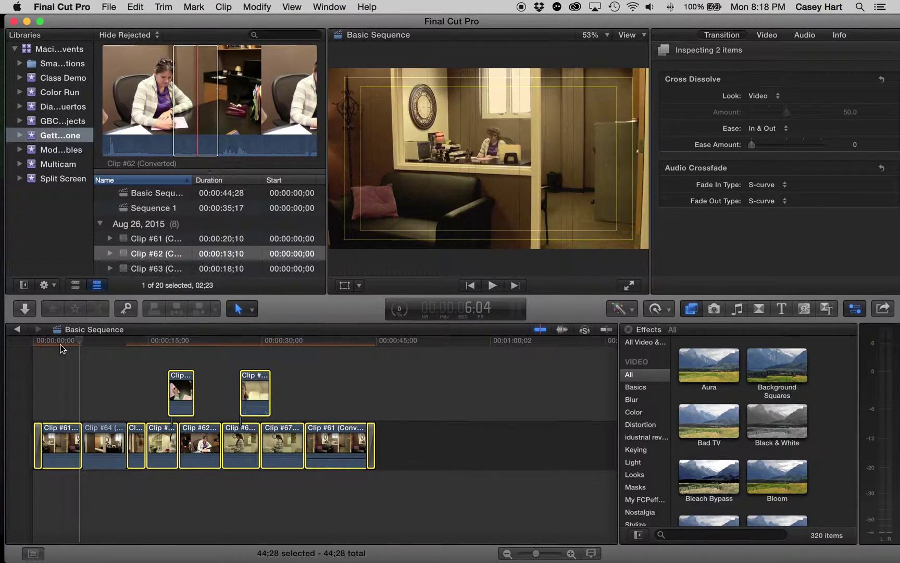
pyautogui.click(60, 345)
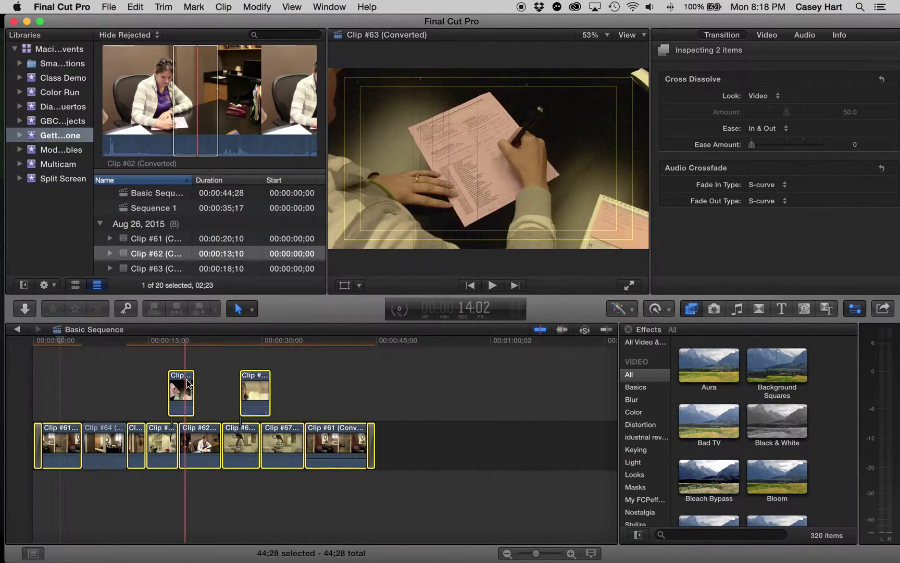
pyautogui.click(194, 369)
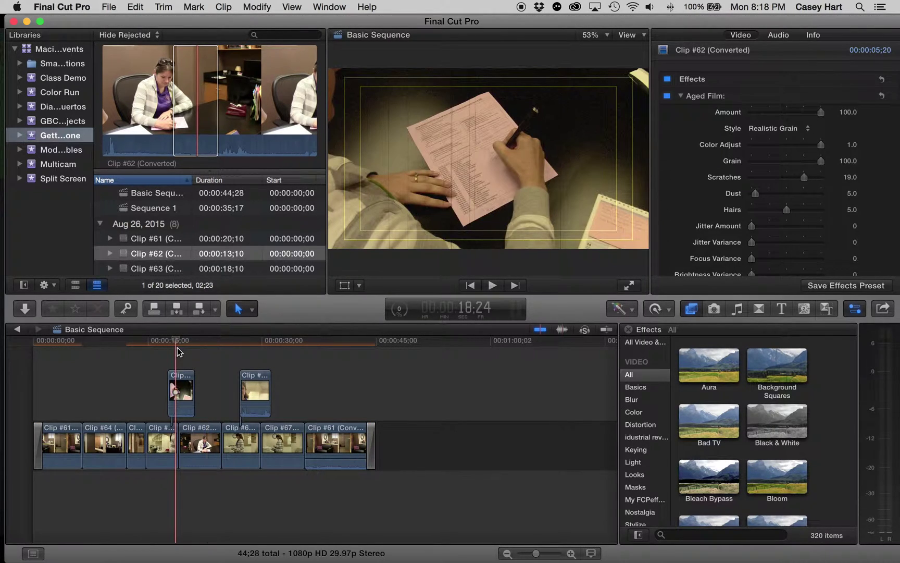
pyautogui.click(175, 386)
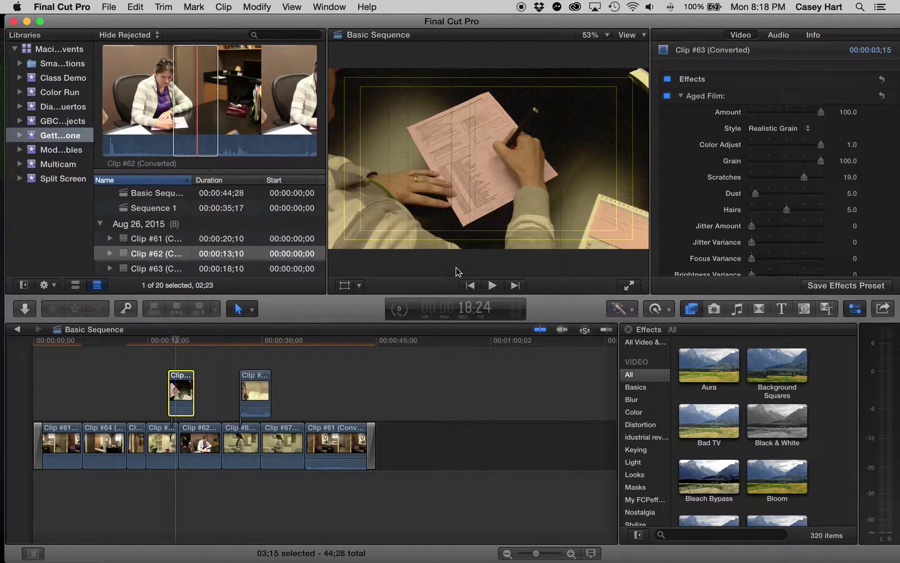
# Delete the Aged Film effect from connected Clip #63 and scrub the playhead to about 19 seconds
pyautogui.click(732, 98)
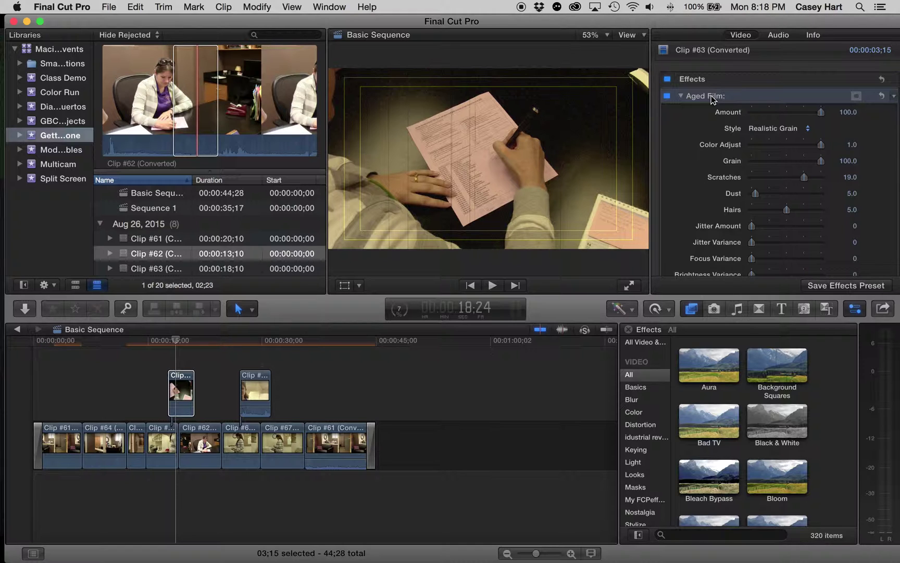
pyautogui.press('Delete')
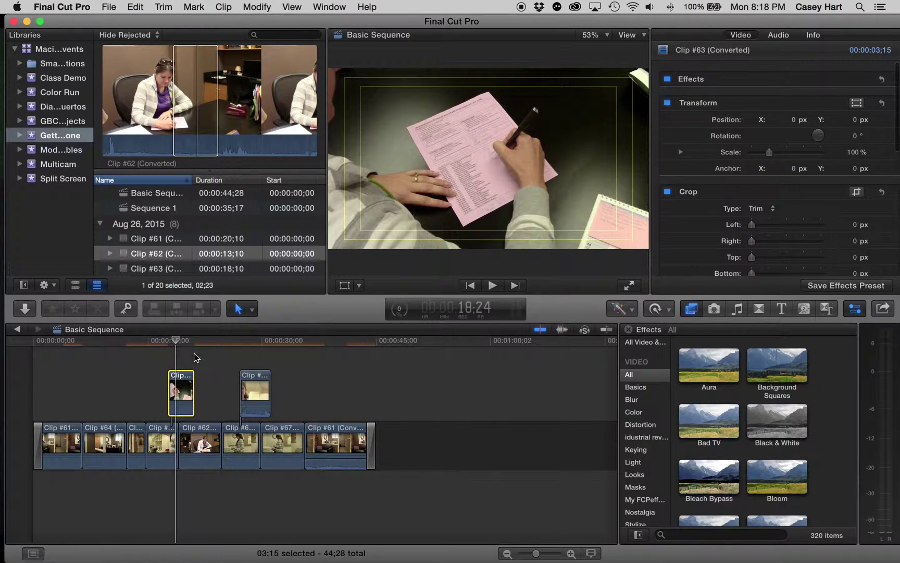
pyautogui.click(179, 342)
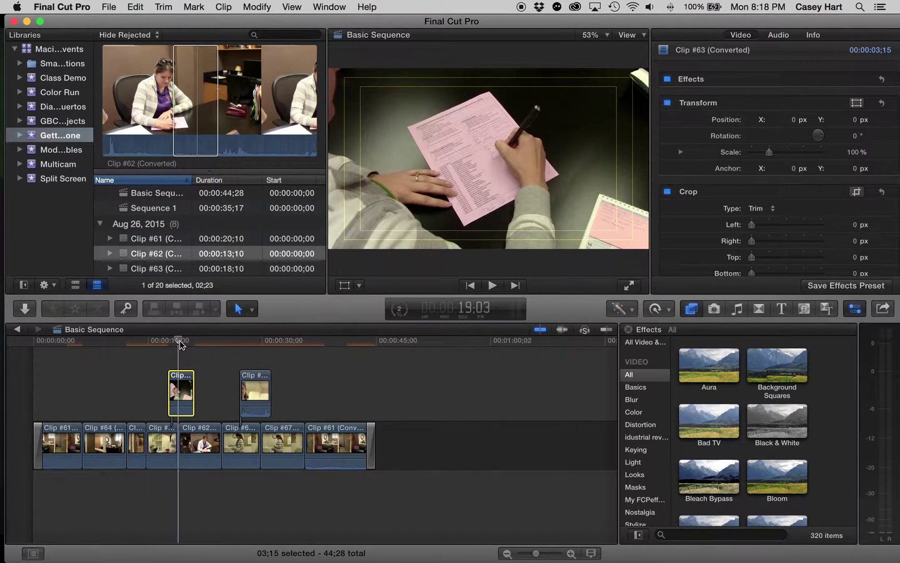
pyautogui.moveTo(180, 344)
pyautogui.mouseDown()
pyautogui.moveTo(202, 348)
pyautogui.moveTo(183, 348)
pyautogui.mouseUp()
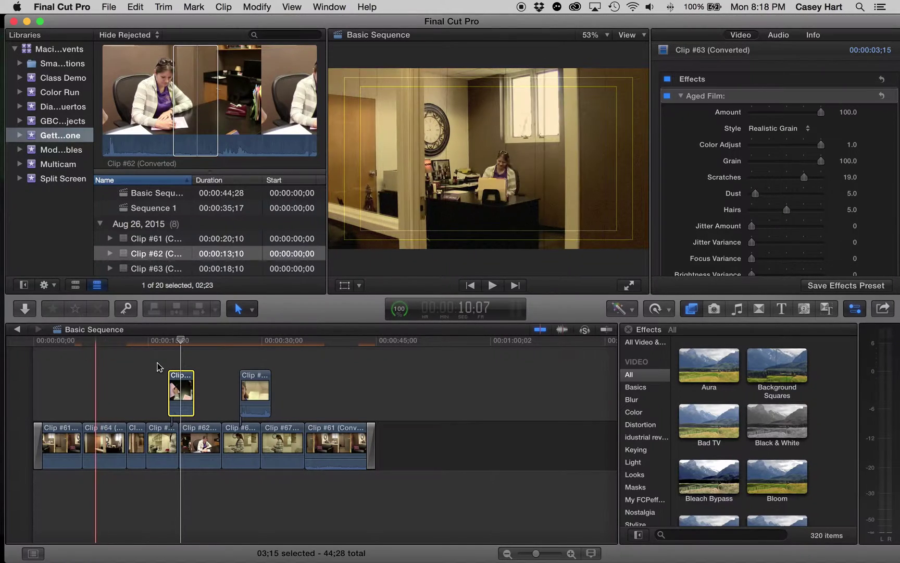
pyautogui.press('space')
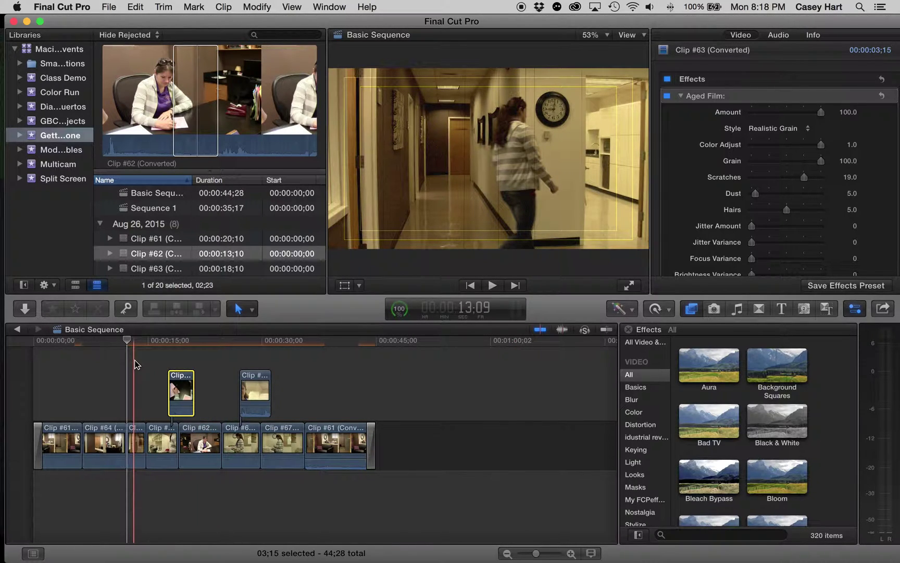
pyautogui.moveTo(126, 345); pyautogui.dragTo(106, 345)
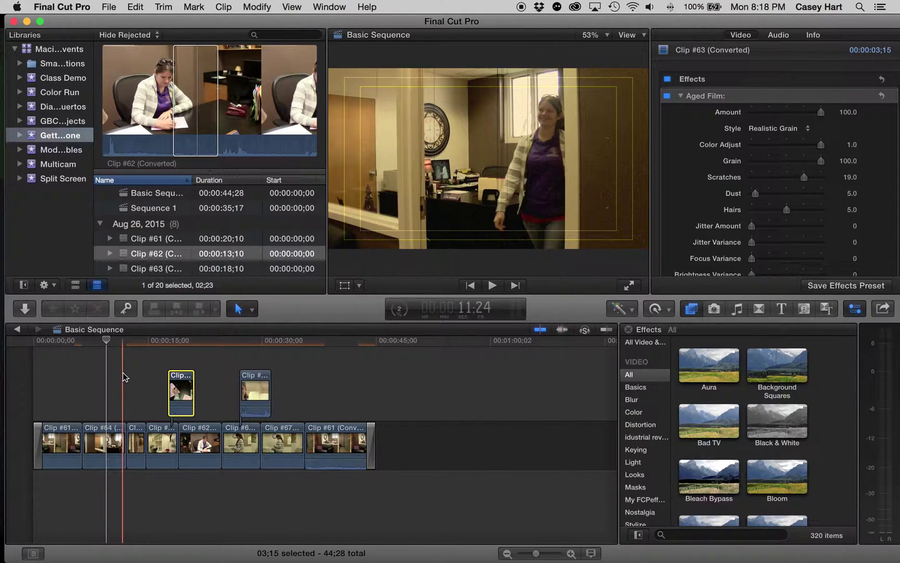
pyautogui.press('space')
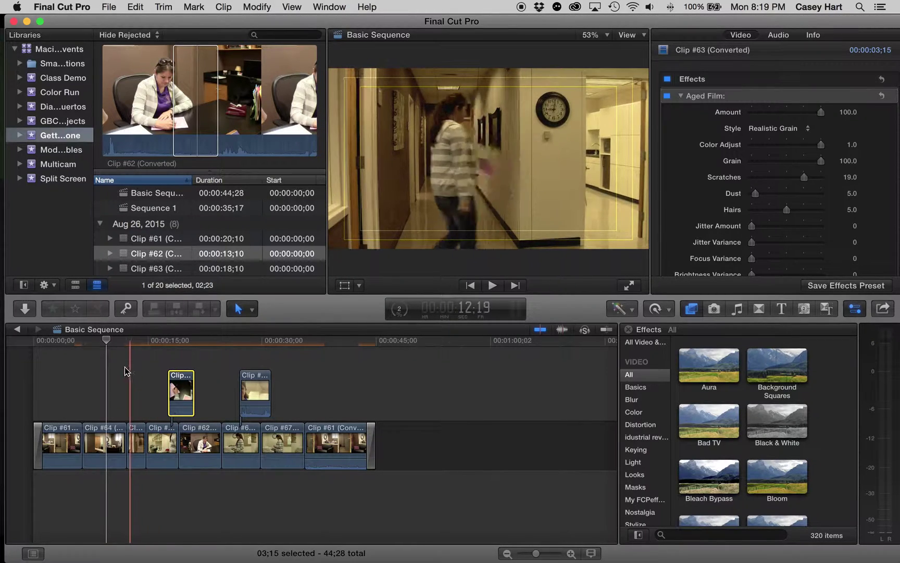